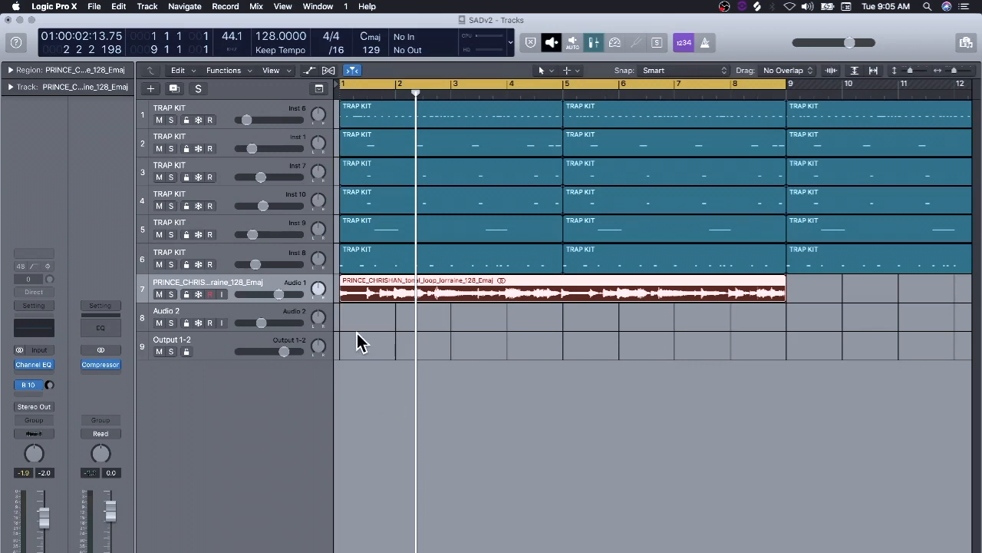
# Step: Remove the Bus 10 send from the PRINCE_CHRISHAN tonal loop track
pyautogui.click(39, 393)
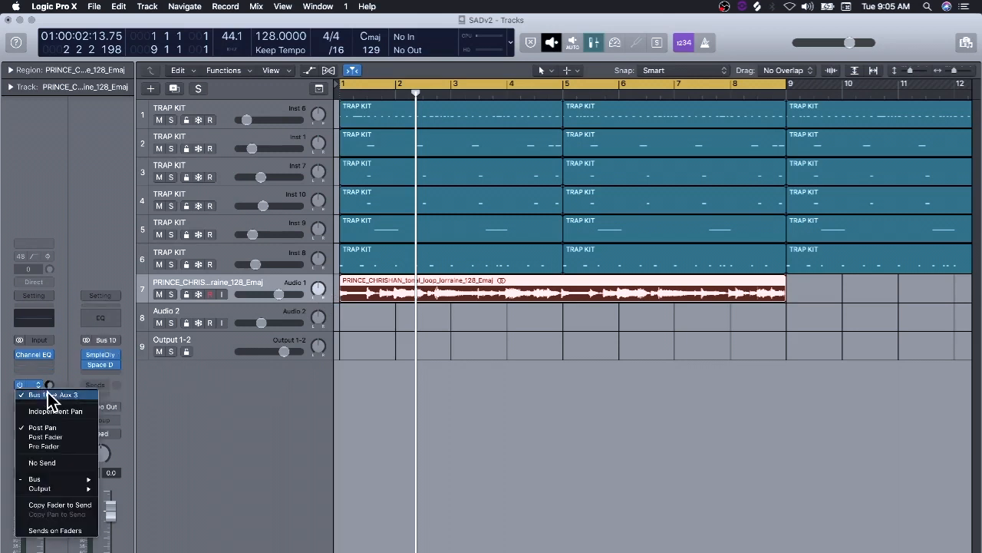
pyautogui.click(64, 463)
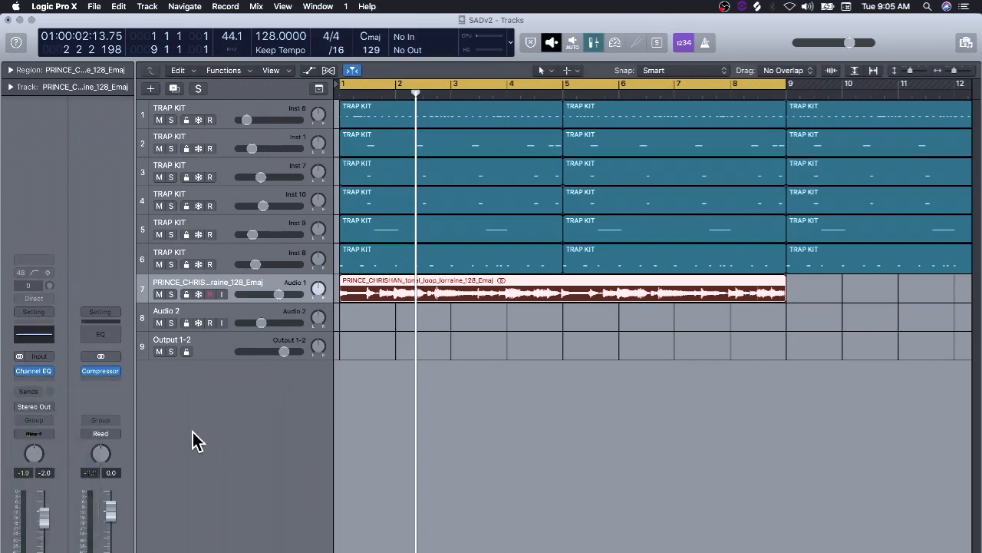
# Step: Solo the tonal loop track on track 7 and play it from the start to hear it dry
pyautogui.click(170, 294)
pyautogui.press('Return')
pyautogui.press('space')
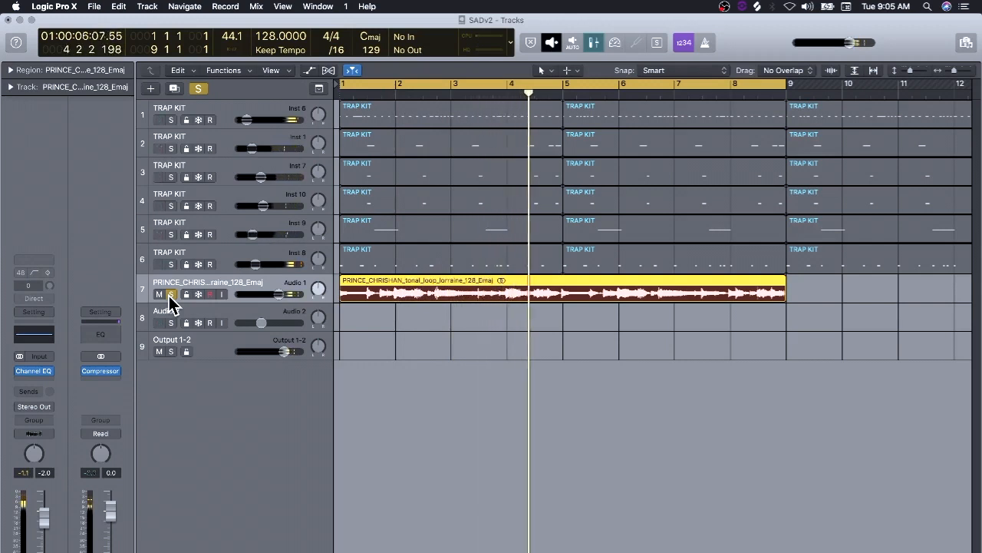
pyautogui.press('space')
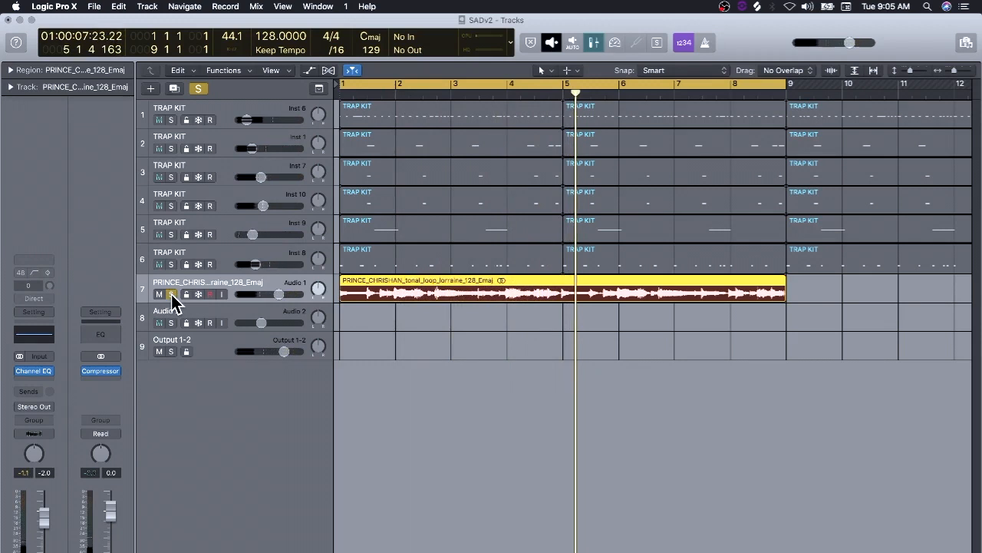
# Step: Add a send to Bus 14 on the soloed tonal loop track
pyautogui.click(36, 389)
pyautogui.moveTo(46, 412)
pyautogui.click(54, 275)
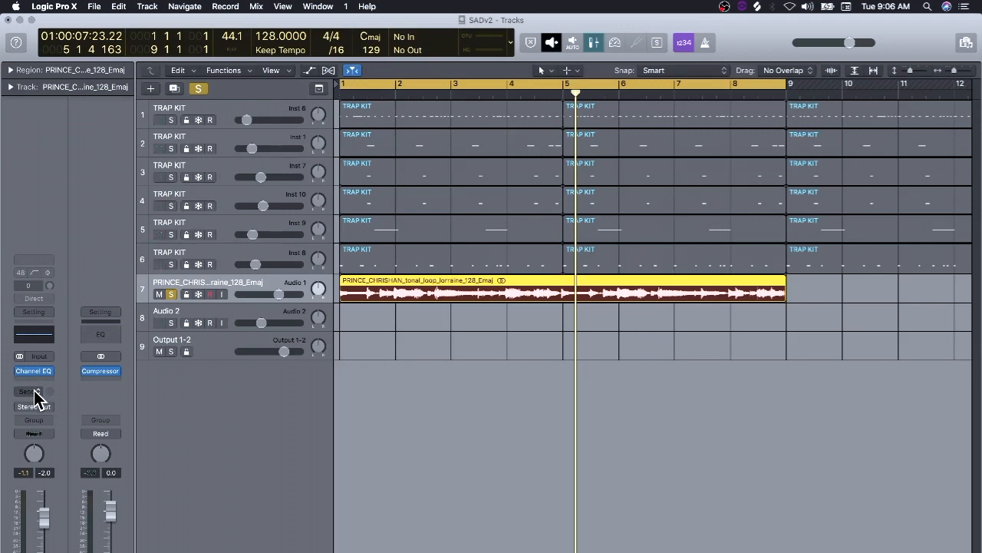
pyautogui.click(34, 390)
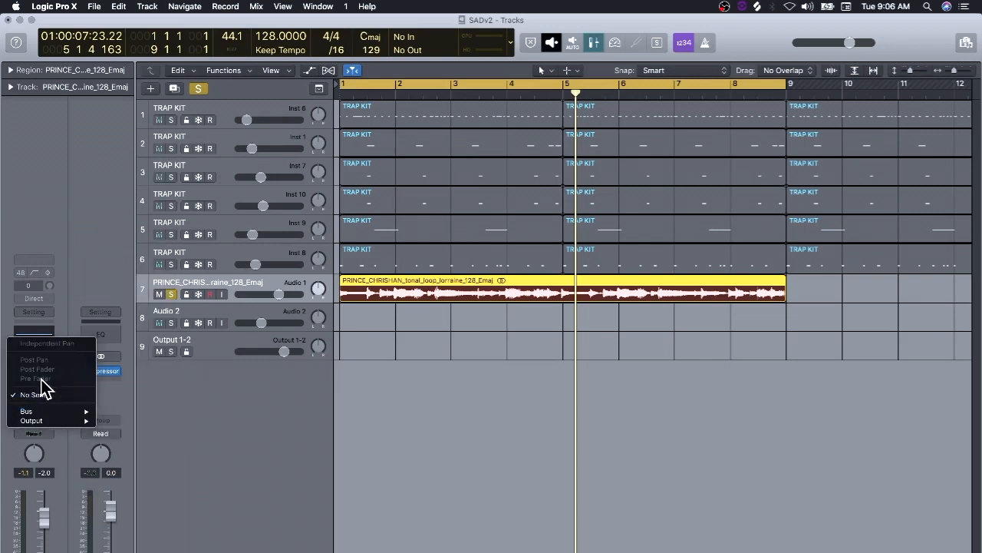
pyautogui.moveTo(55, 414)
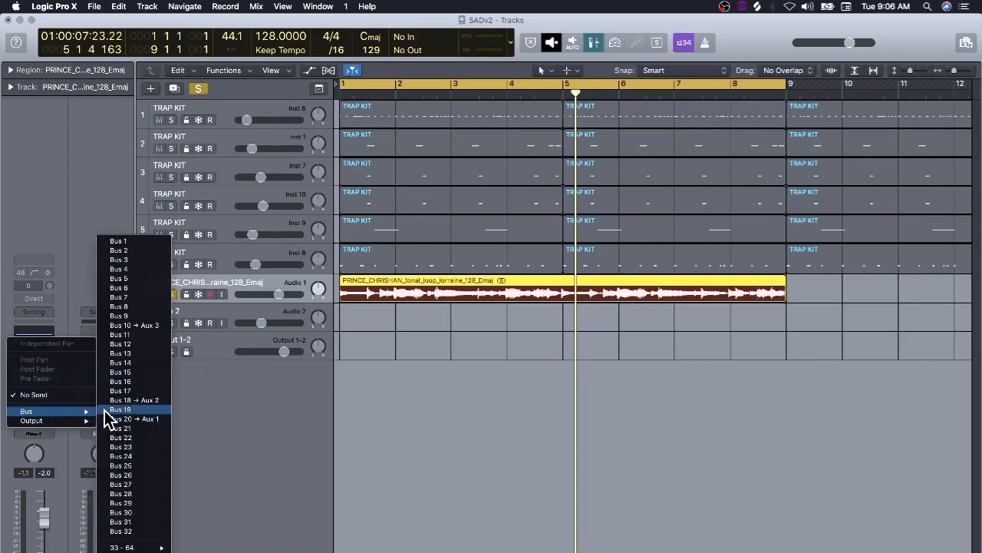
pyautogui.click(139, 365)
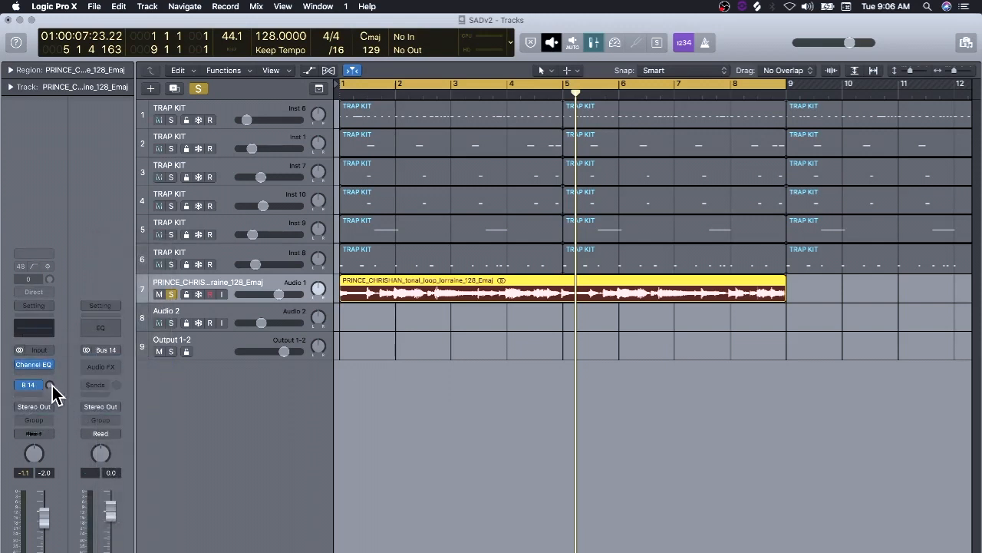
# Step: Check the new Bus 14 aux channel in the mixer, then return to the full track view
pyautogui.click(106, 365)
pyautogui.click(94, 266)
pyautogui.press('x')
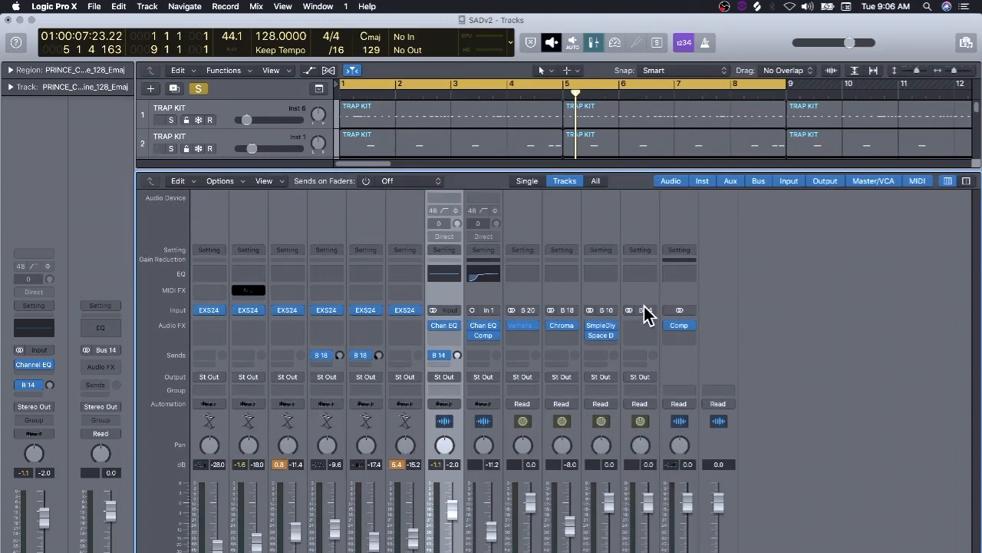
pyautogui.press('x')
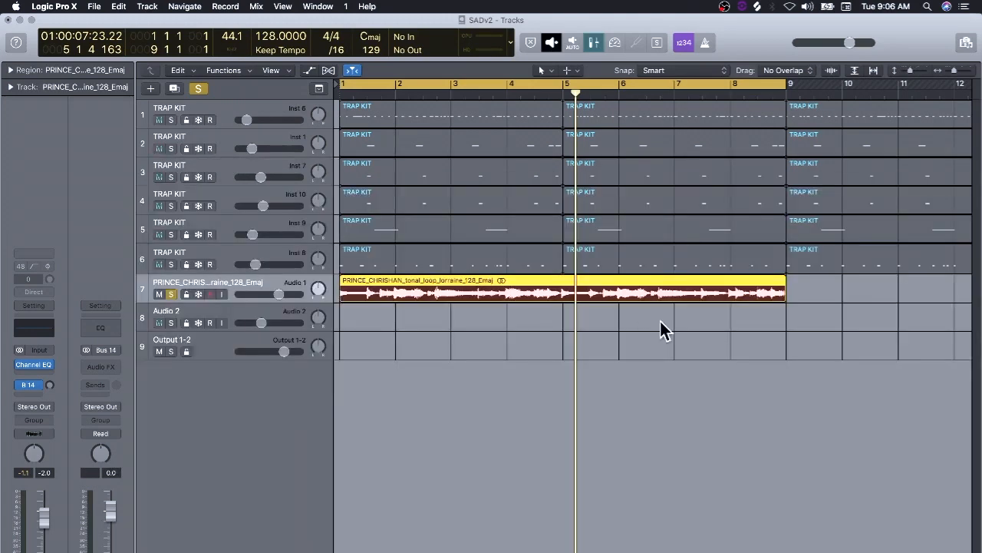
# Step: Insert the Space Designer reverb on the Bus 14 aux channel
pyautogui.click(110, 368)
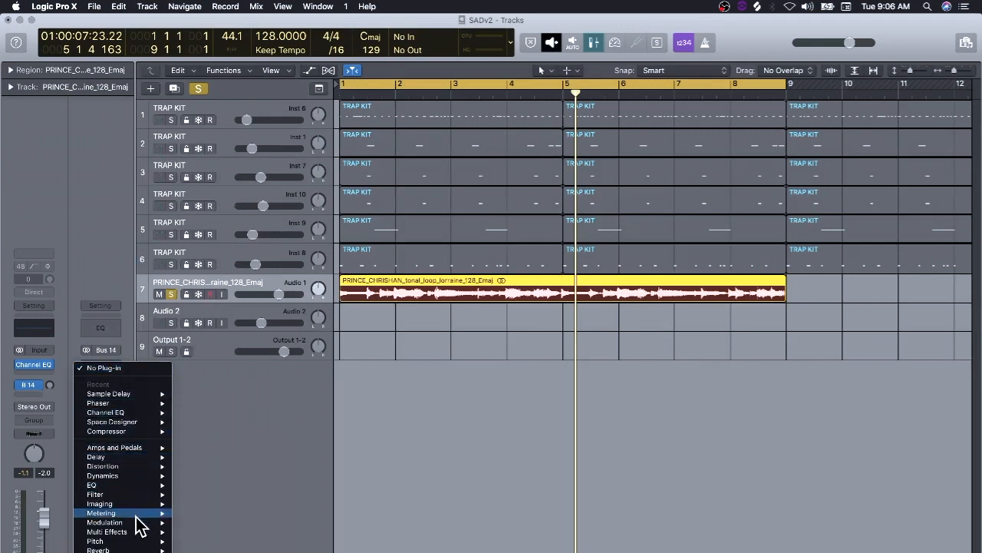
pyautogui.moveTo(115, 549)
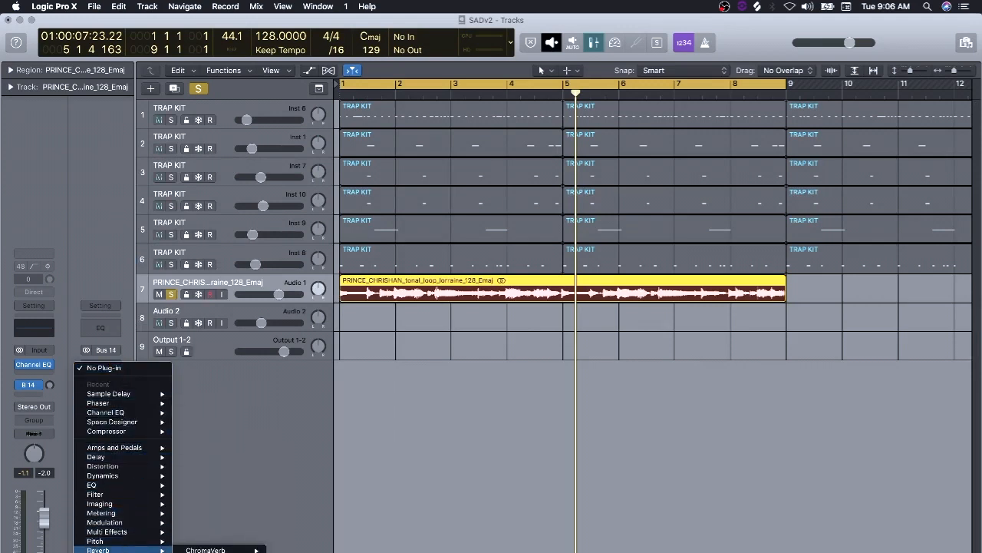
pyautogui.click(286, 551)
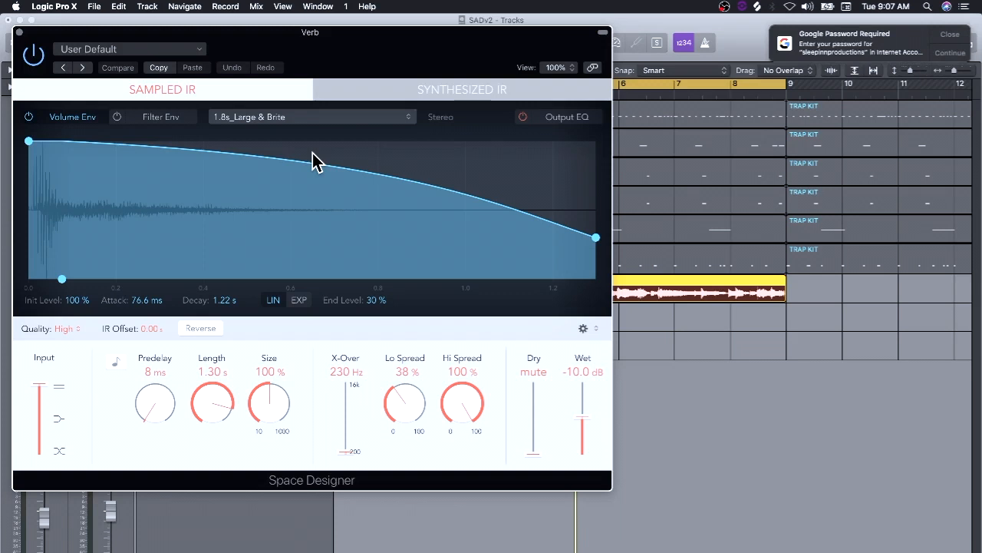
# Step: Load the 02.3s Clean Room preset from the Large Spaces rooms and set the wet level to 0.0 dB
pyautogui.click(201, 49)
pyautogui.moveTo(259, 269)
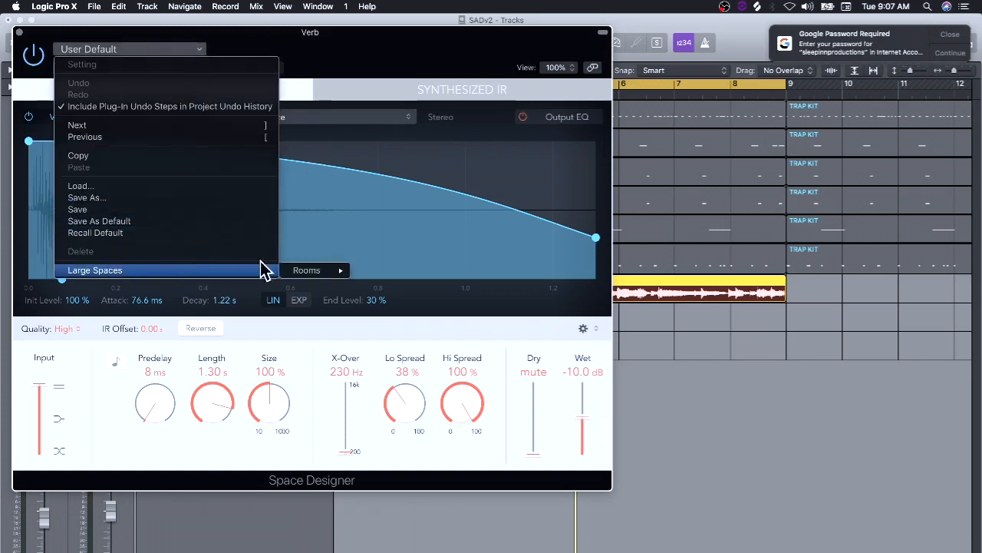
pyautogui.moveTo(311, 275)
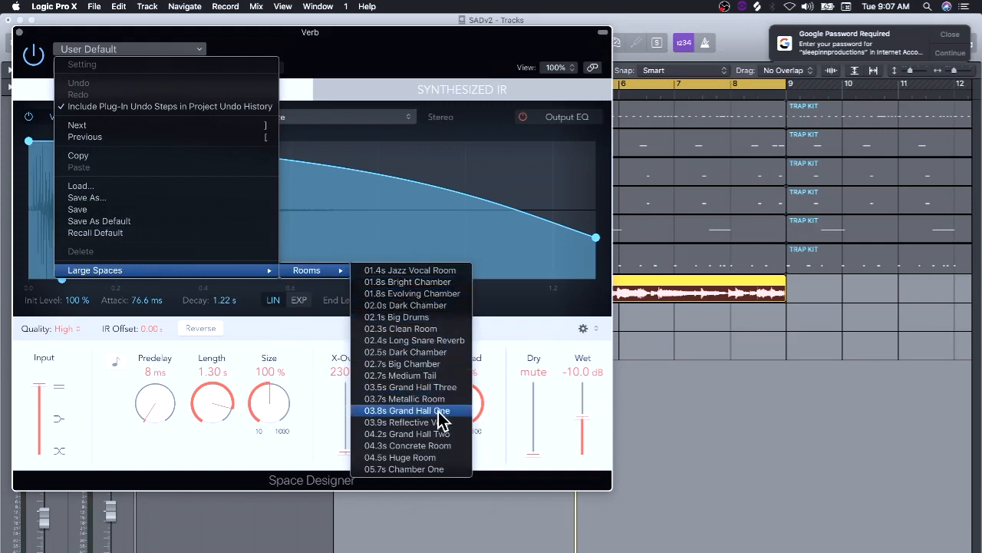
pyautogui.click(417, 332)
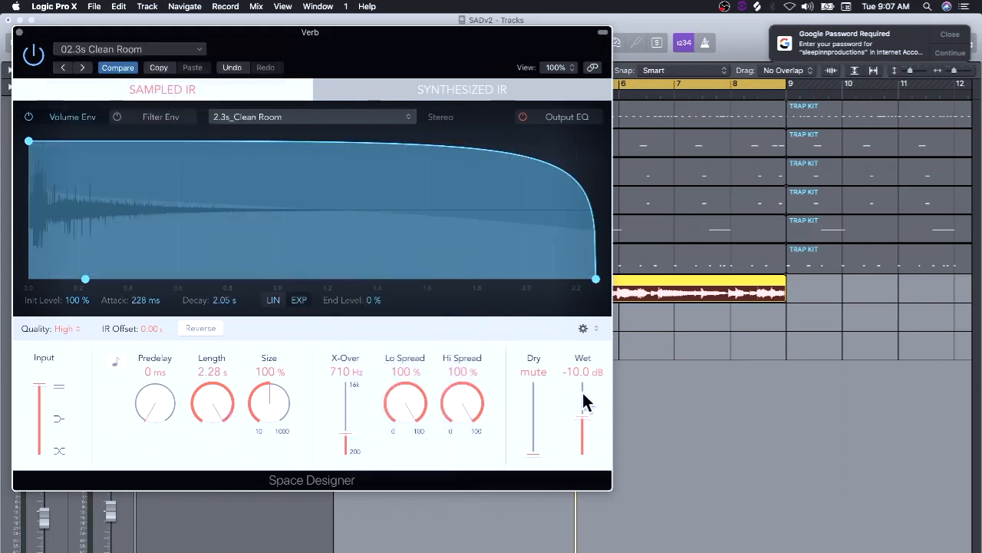
pyautogui.moveTo(582, 418); pyautogui.dragTo(577, 382)
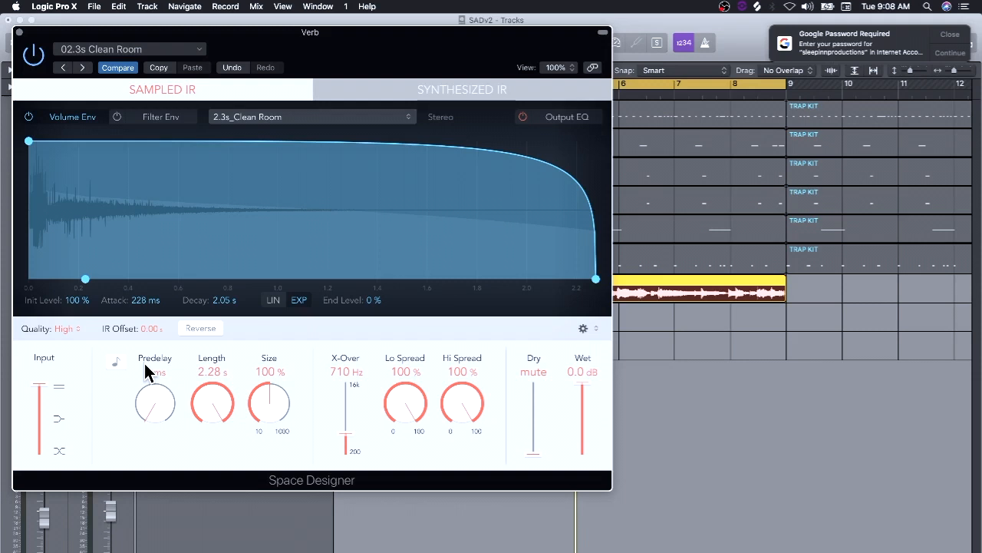
# Step: Sync Space Designer's predelay to note values and set it to 1/128
pyautogui.click(115, 360)
pyautogui.moveTo(162, 407); pyautogui.dragTo(162, 435)
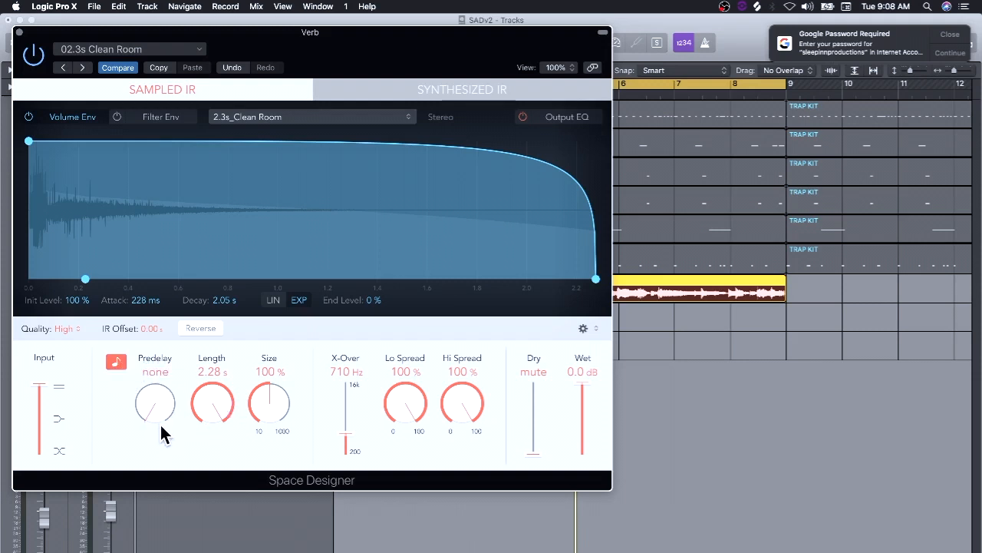
pyautogui.click(116, 363)
pyautogui.click(116, 363)
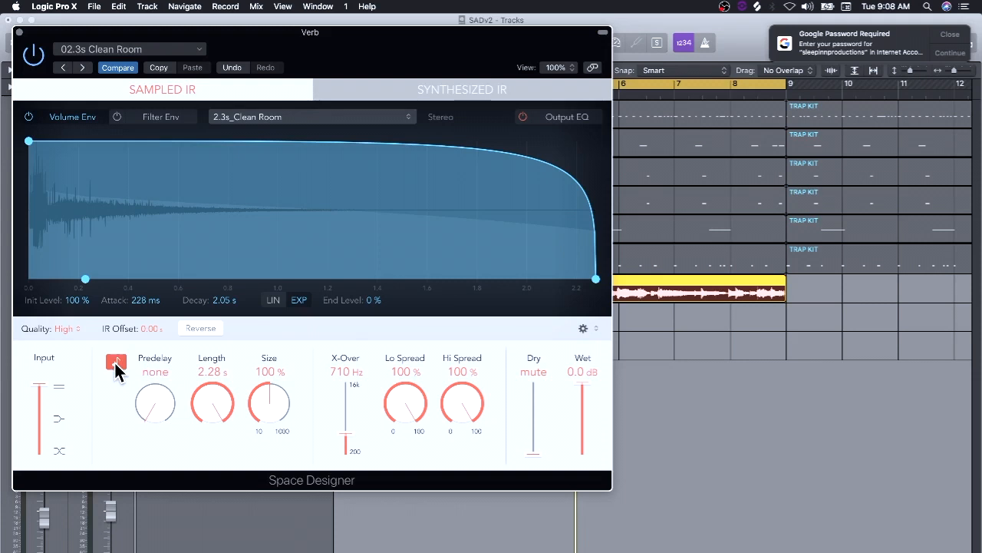
pyautogui.moveTo(153, 409); pyautogui.dragTo(151, 397)
pyautogui.moveTo(148, 368); pyautogui.dragTo(165, 423)
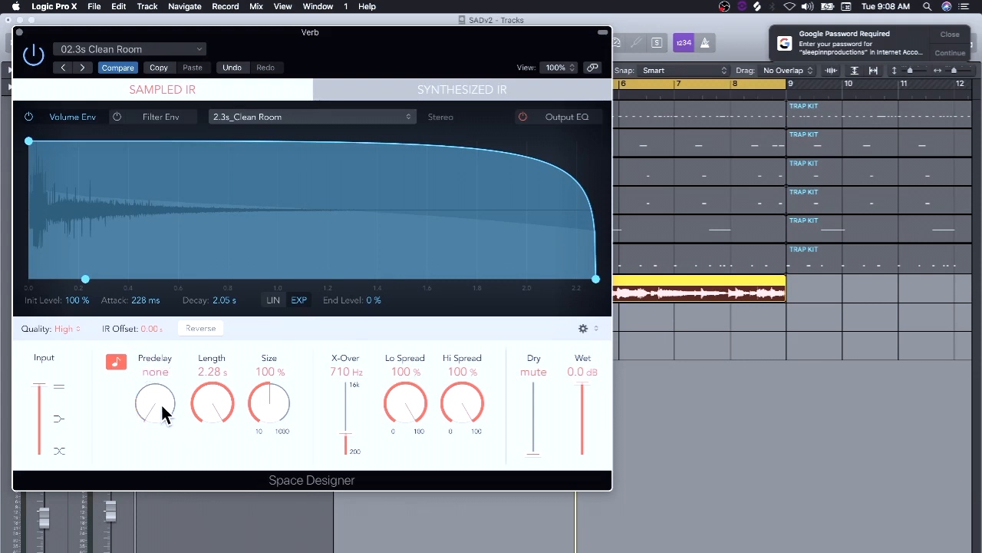
pyautogui.moveTo(165, 419); pyautogui.dragTo(158, 403)
pyautogui.moveTo(154, 396); pyautogui.dragTo(151, 391)
pyautogui.moveTo(154, 400); pyautogui.dragTo(152, 394)
# Step: Uncover the channel strips by moving the reverb window and raise the loop track's Bus 14 send level
pyautogui.moveTo(379, 43); pyautogui.dragTo(599, 93)
pyautogui.moveTo(49, 384); pyautogui.dragTo(48, 318)
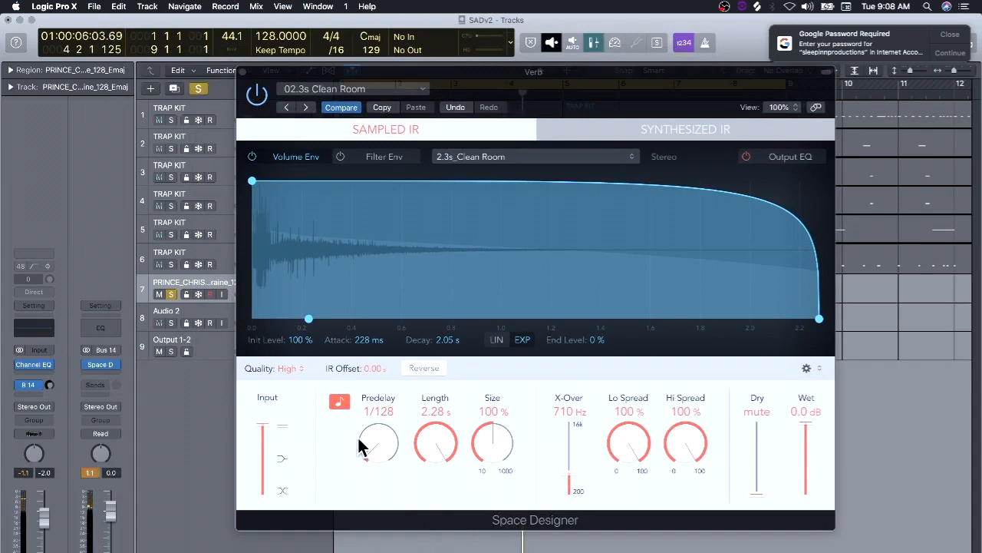
# Step: Audition longer note-synced predelays during playback and settle the reverb predelay on 1/64
pyautogui.click(388, 449)
pyautogui.moveTo(386, 450); pyautogui.dragTo(376, 369)
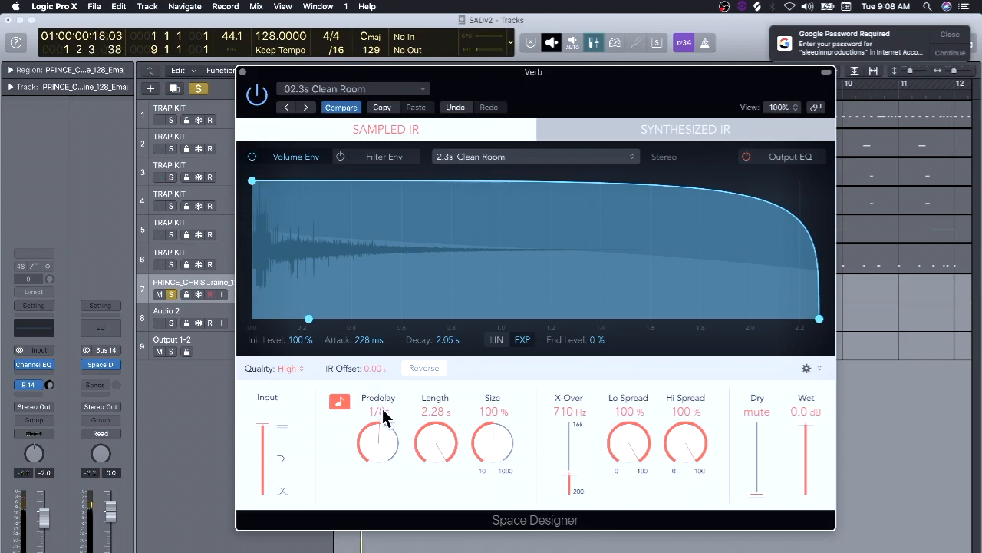
pyautogui.moveTo(381, 456); pyautogui.dragTo(378, 404)
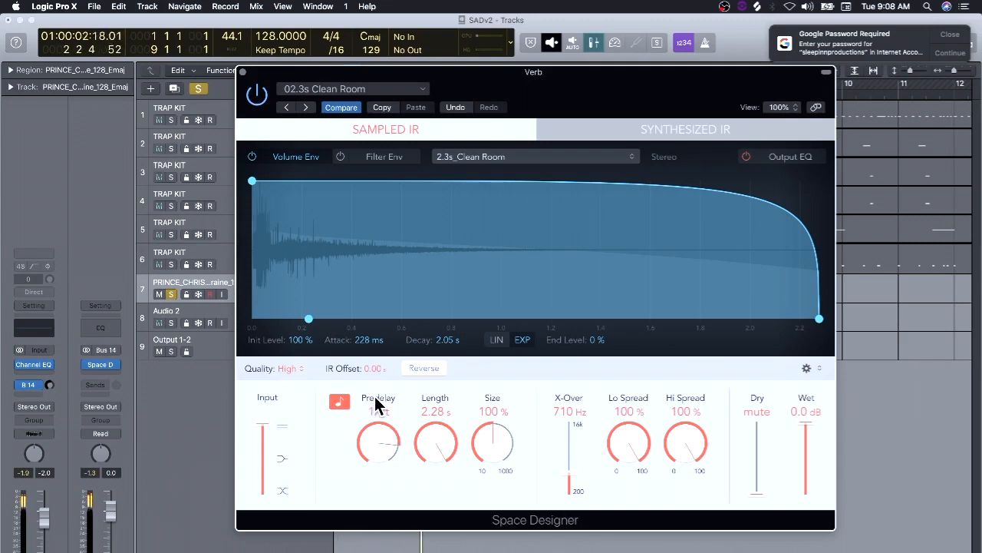
pyautogui.moveTo(376, 405); pyautogui.dragTo(366, 511)
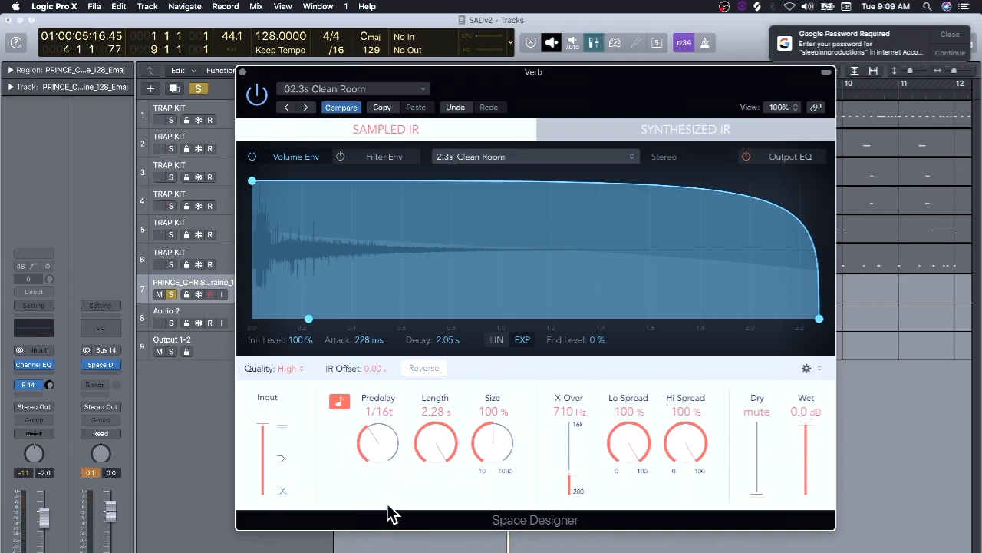
pyautogui.moveTo(381, 429); pyautogui.dragTo(374, 469)
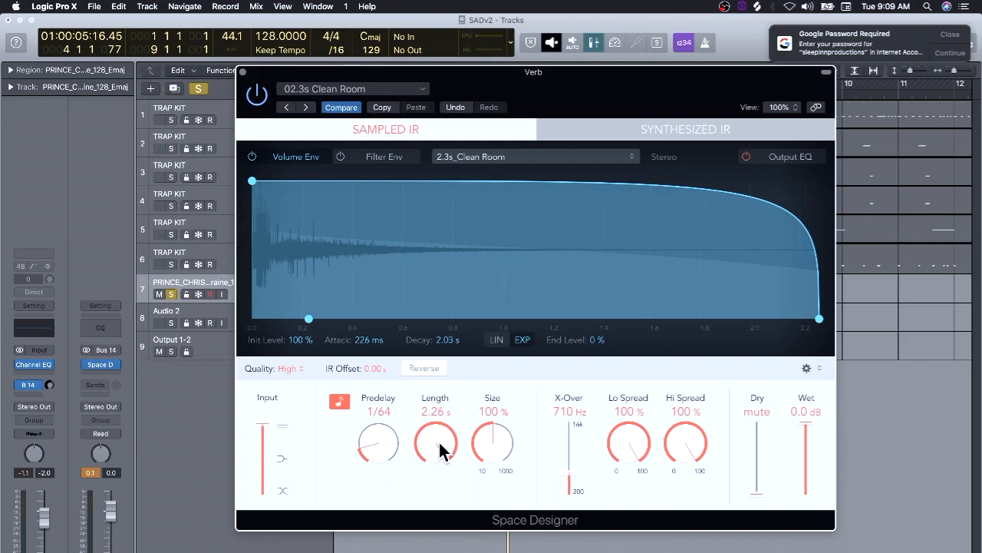
# Step: Shorten the reverb length to 456 ms, readjust the loop's Bus 14 send level and close Space Designer
pyautogui.moveTo(439, 450); pyautogui.dragTo(438, 515)
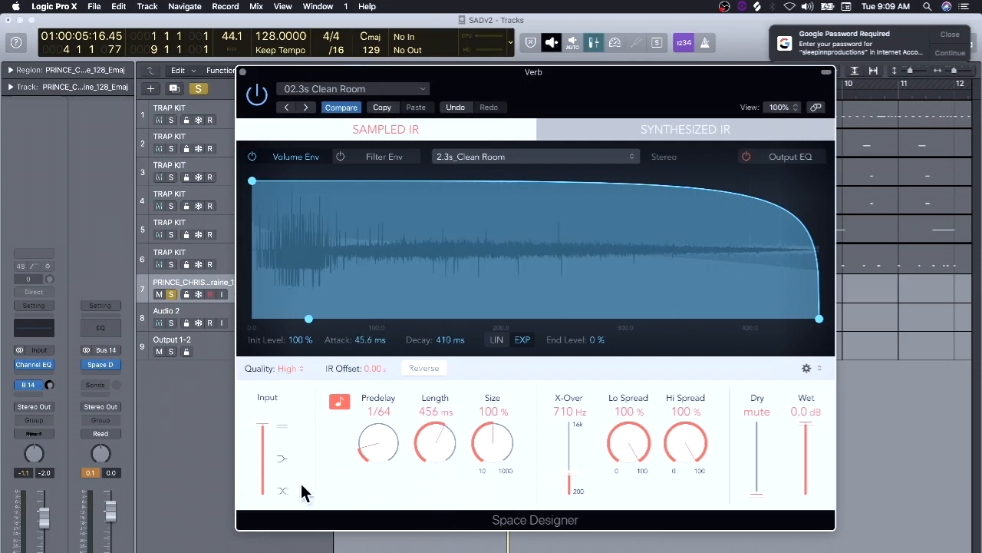
pyautogui.moveTo(50, 386); pyautogui.dragTo(50, 427)
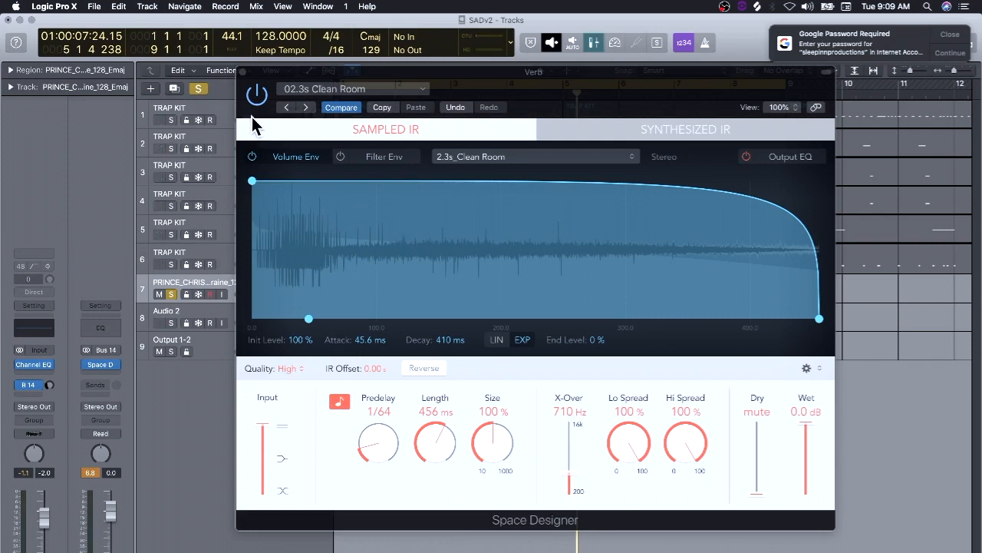
pyautogui.click(243, 75)
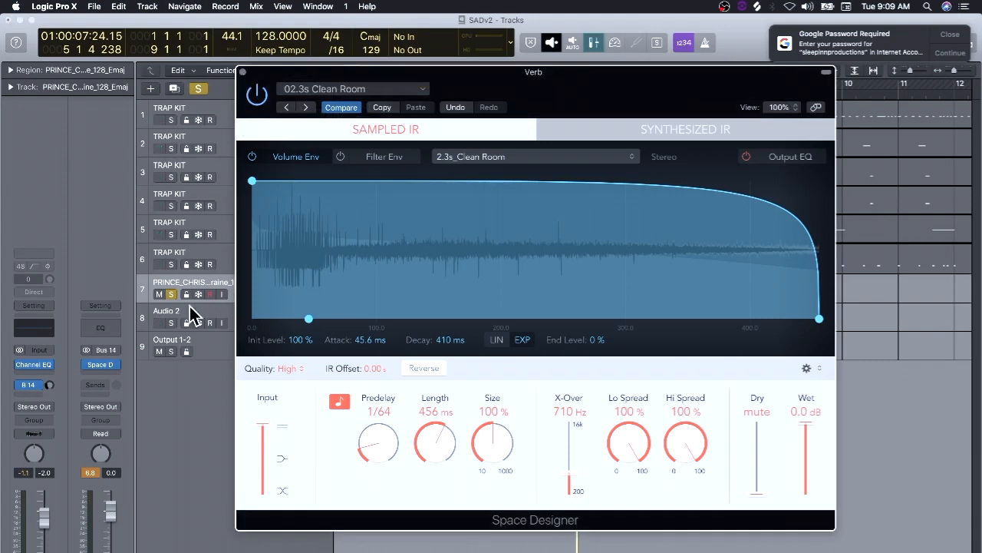
pyautogui.click(243, 72)
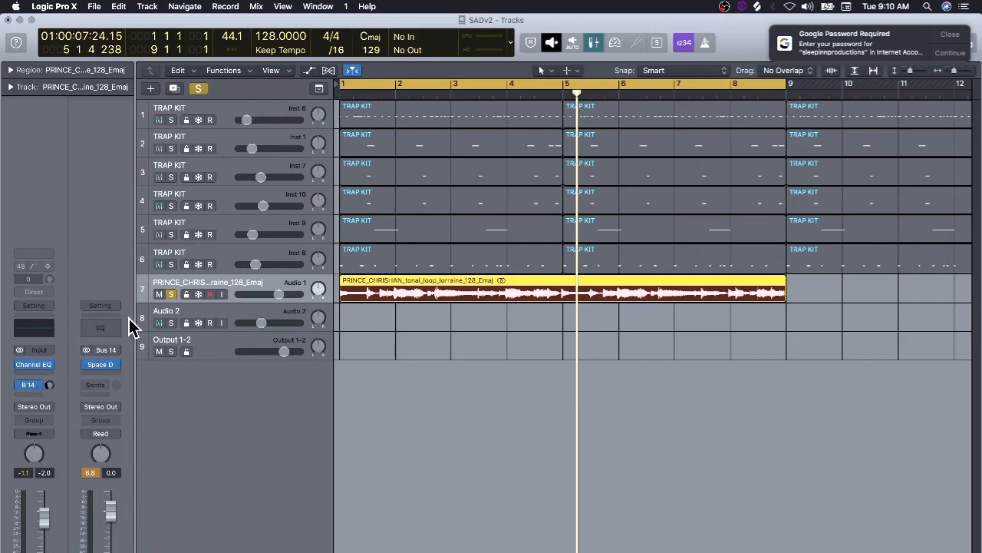
# Step: Examine the frequency curve in the tonal loop track's Channel EQ
pyautogui.click(40, 329)
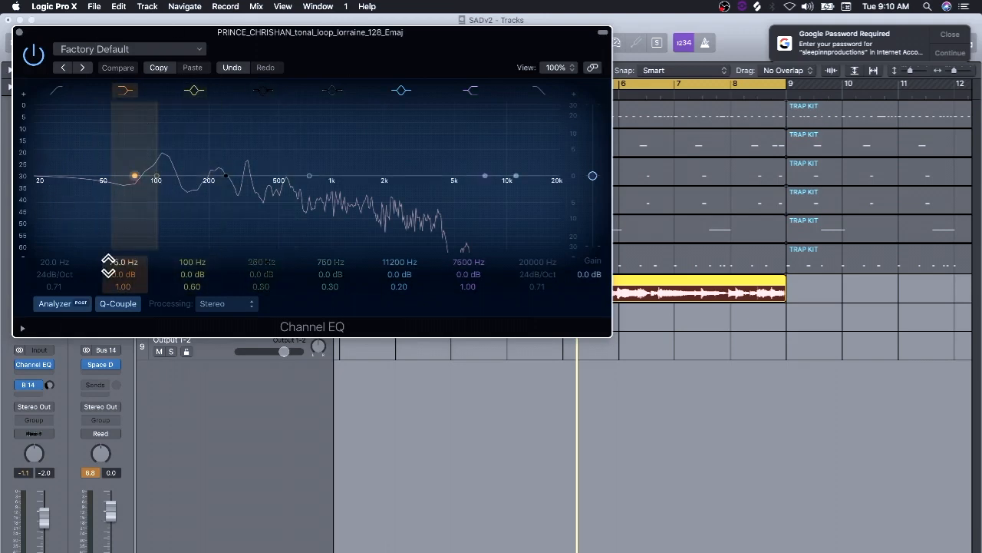
pyautogui.click(19, 32)
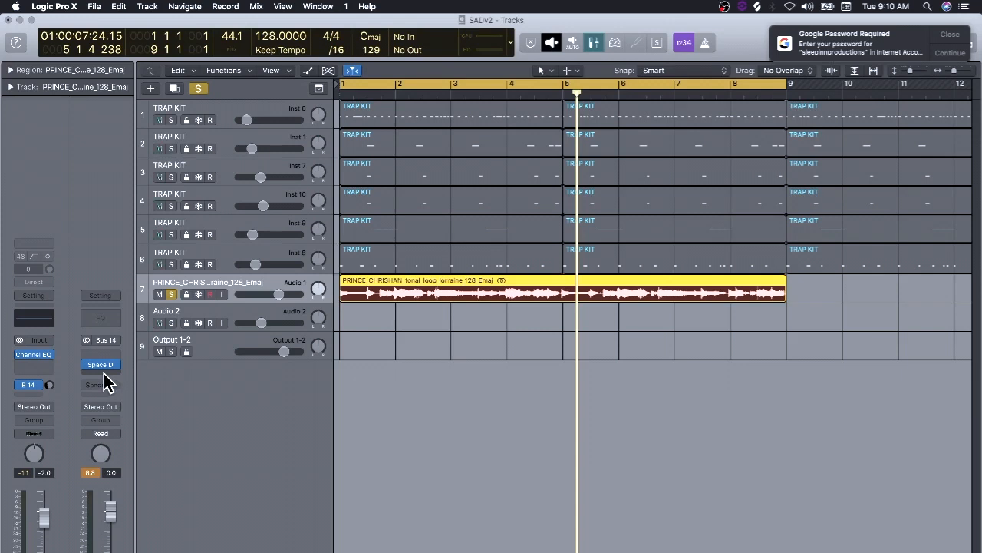
# Step: Insert a Channel EQ before Space Designer on the Verb aux and enable its low-cut filter at 500 Hz
pyautogui.click(103, 320)
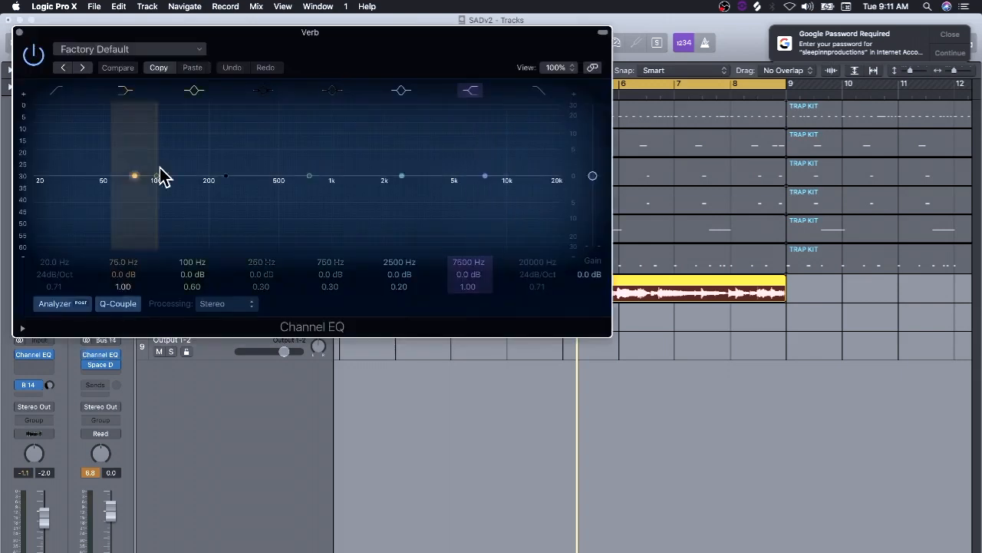
pyautogui.moveTo(231, 56); pyautogui.dragTo(465, 67)
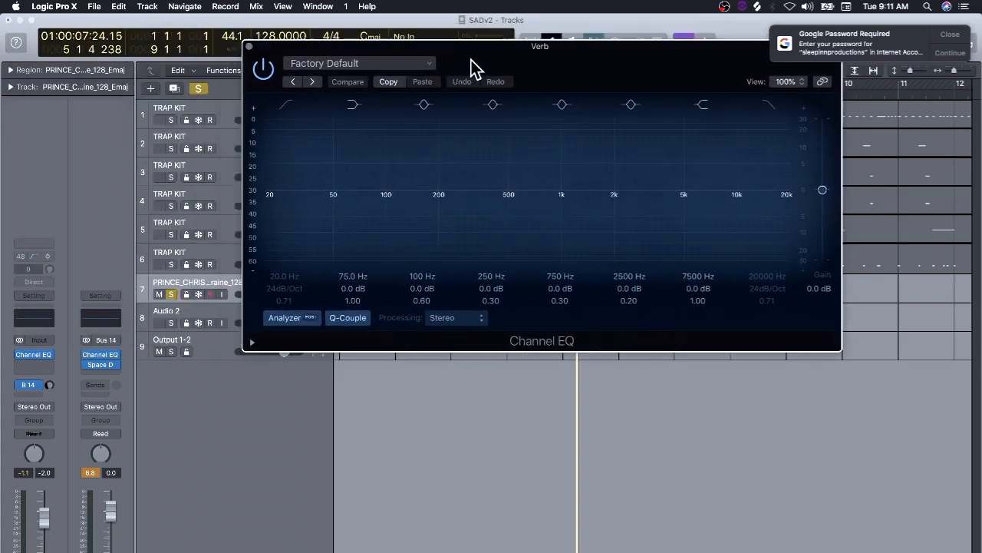
pyautogui.click(283, 108)
pyautogui.doubleClick(276, 276)
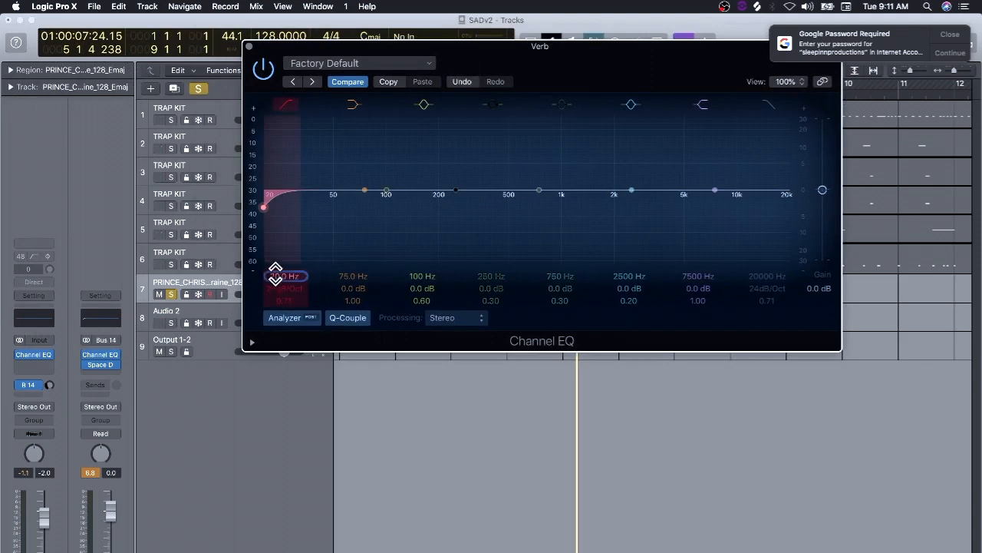
pyautogui.write('500')
pyautogui.press('Return')
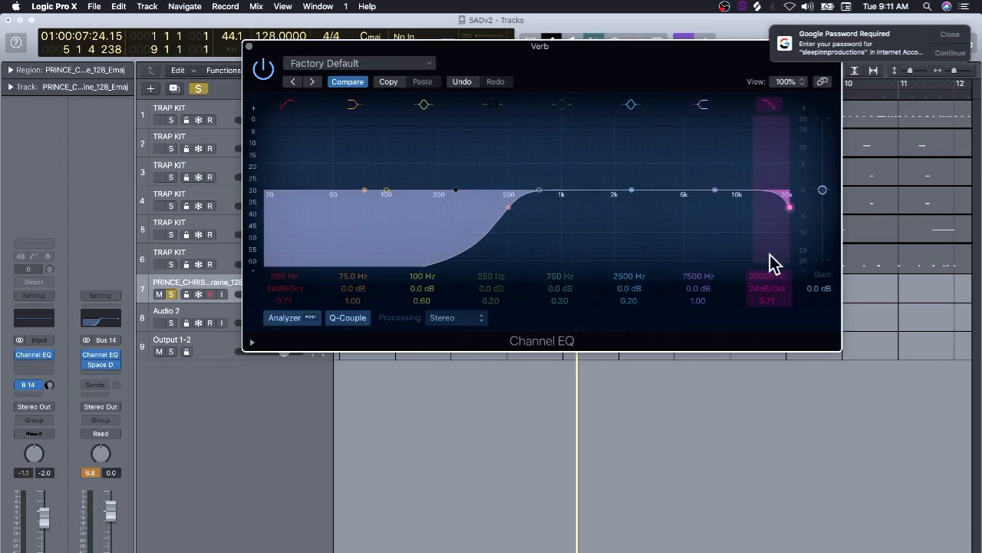
# Step: Set the high-cut filter frequency of the Verb aux's Channel EQ to 5000 Hz
pyautogui.doubleClick(756, 277)
pyautogui.write('5')
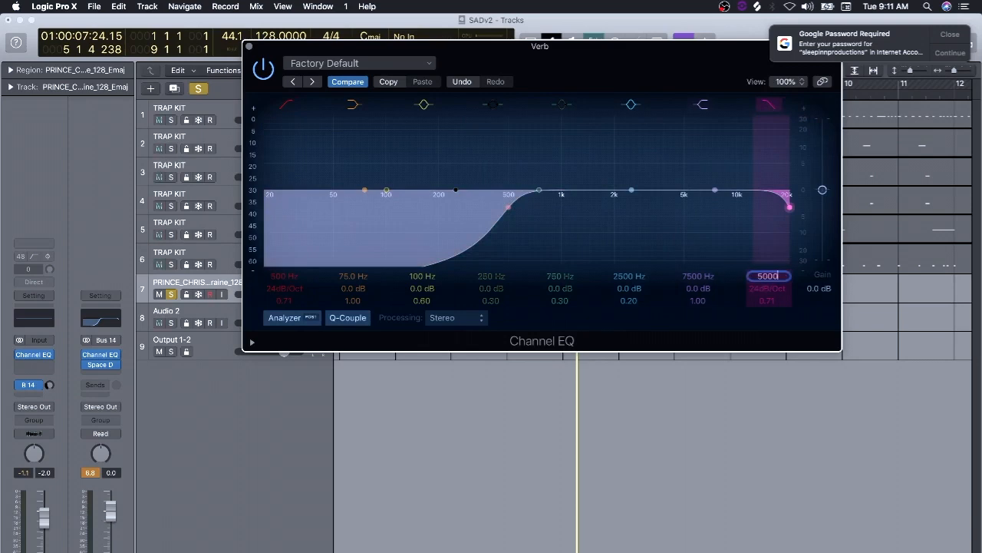
pyautogui.write('000')
pyautogui.press('Return')
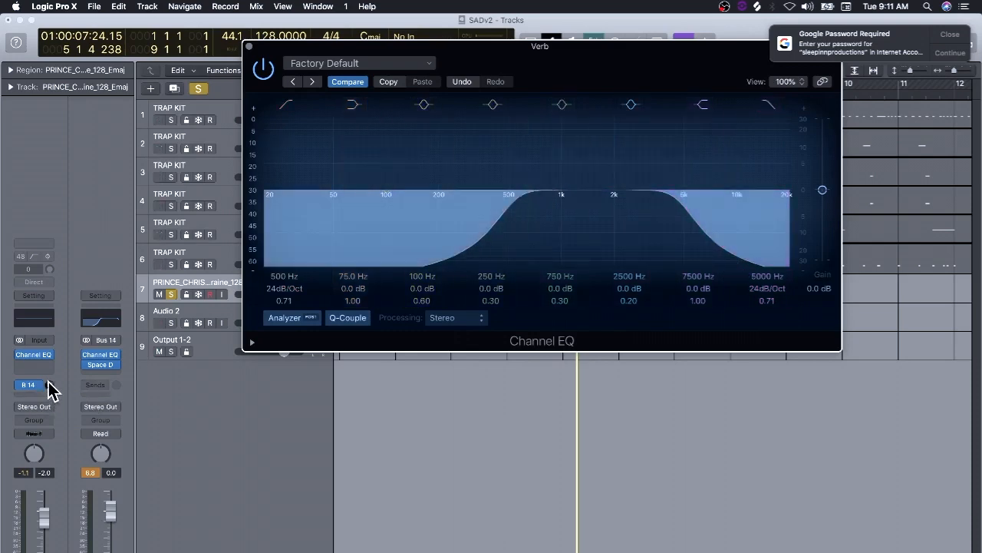
# Step: Play the loop while adjusting its Bus 14 send, compare the reverb with the Verb Channel EQ bypassed and active, and close the EQ
pyautogui.press('space')
pyautogui.moveTo(49, 385); pyautogui.dragTo(49, 380)
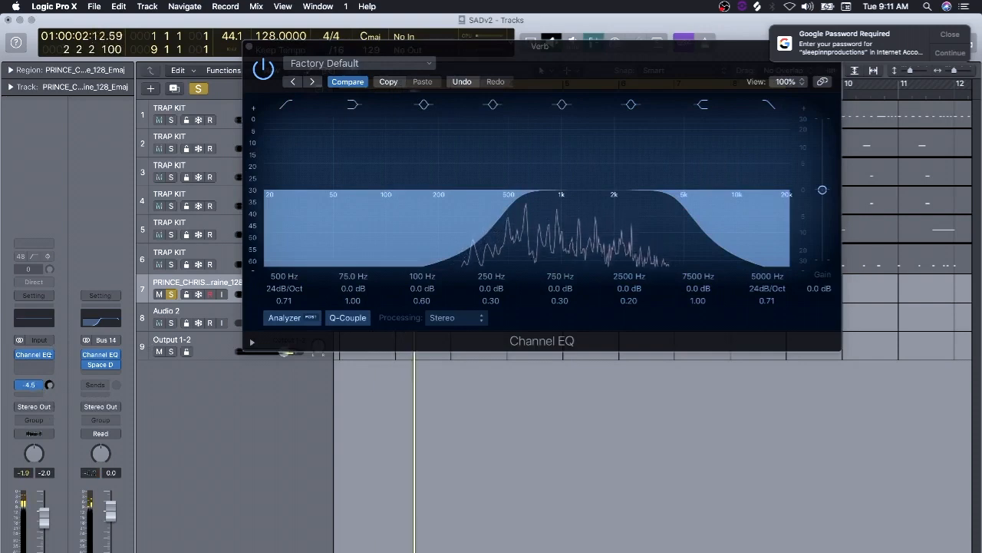
pyautogui.click(86, 355)
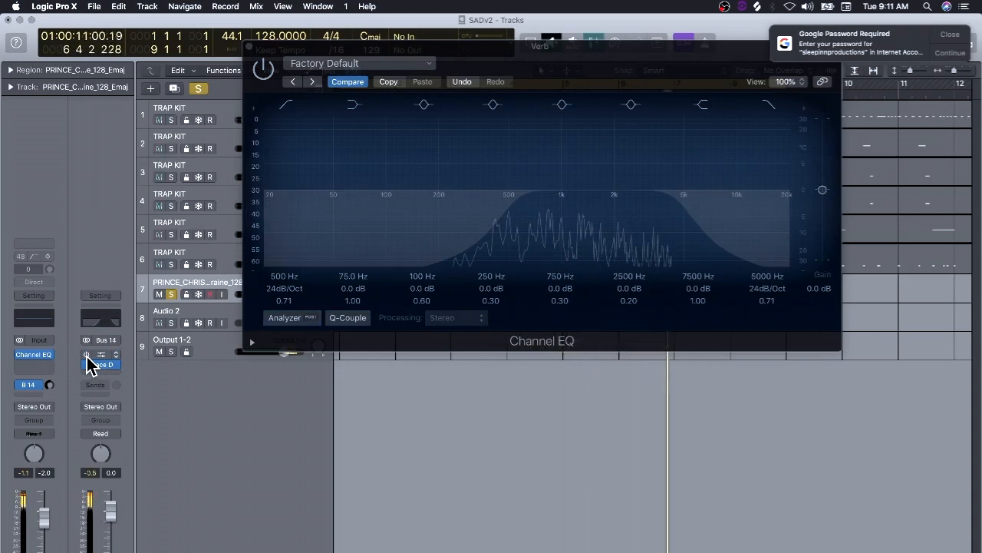
pyautogui.click(87, 355)
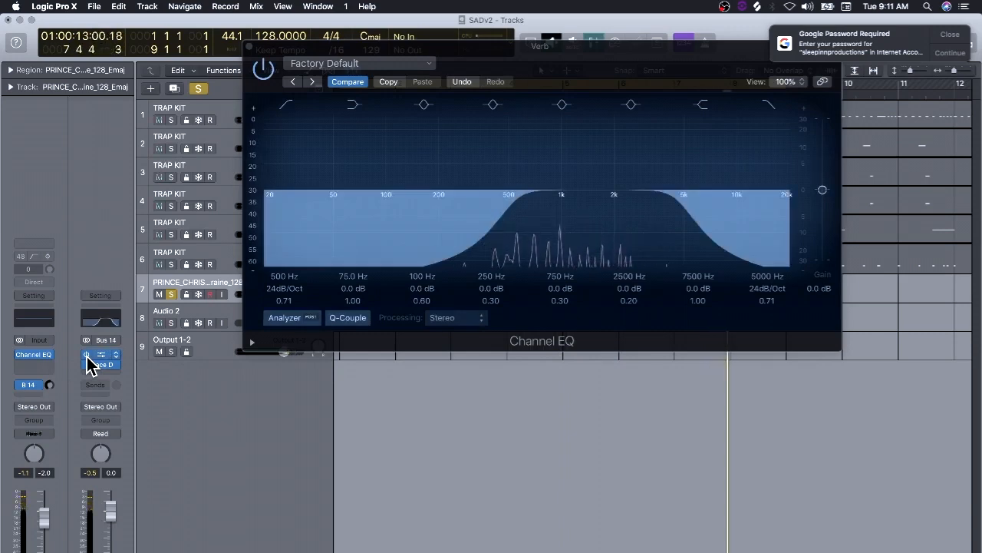
pyautogui.moveTo(49, 386); pyautogui.dragTo(49, 383)
pyautogui.press('space')
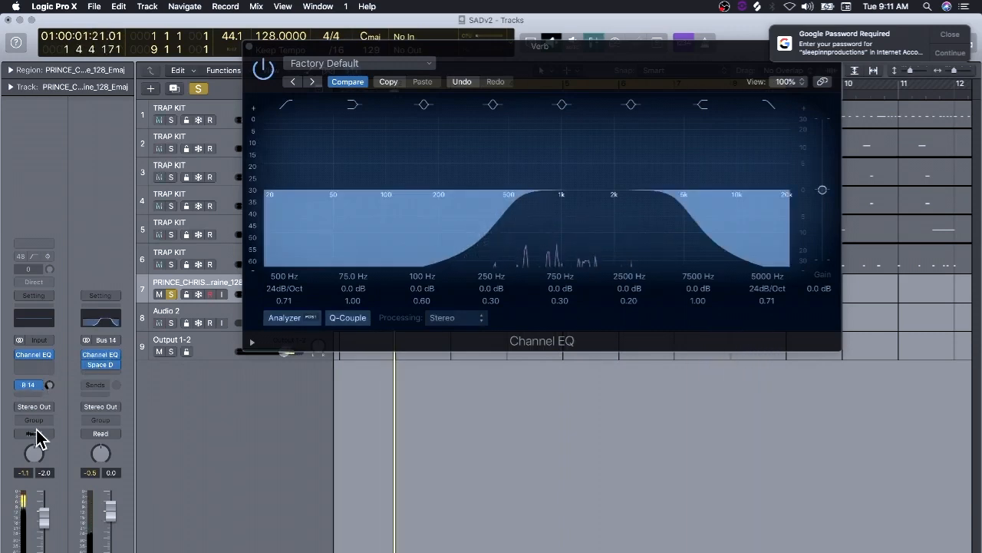
pyautogui.click(250, 47)
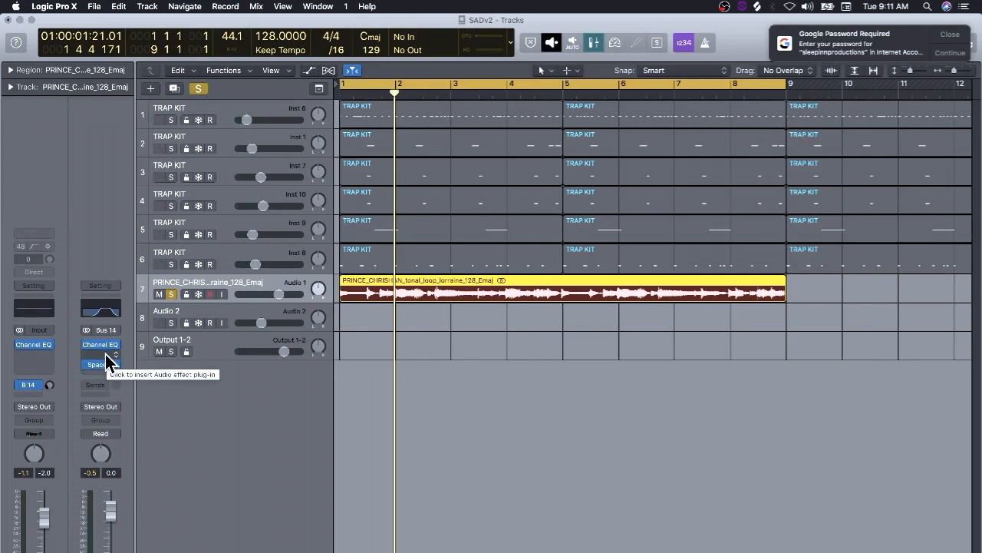
# Step: Insert a Phaser between Channel EQ and Space Designer on the Verb aux and load its Something Strange preset
pyautogui.click(105, 354)
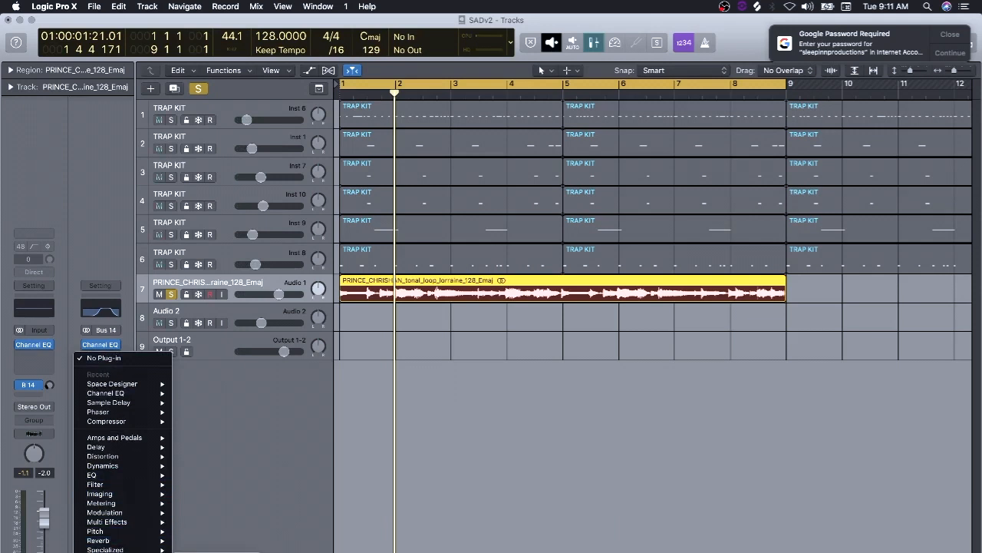
pyautogui.moveTo(124, 523)
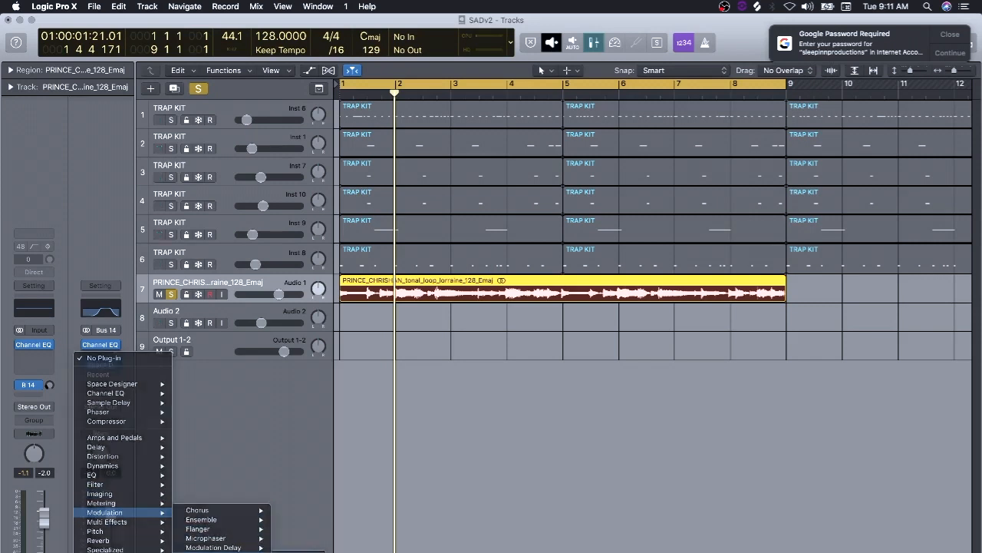
pyautogui.click(203, 547)
pyautogui.click(131, 49)
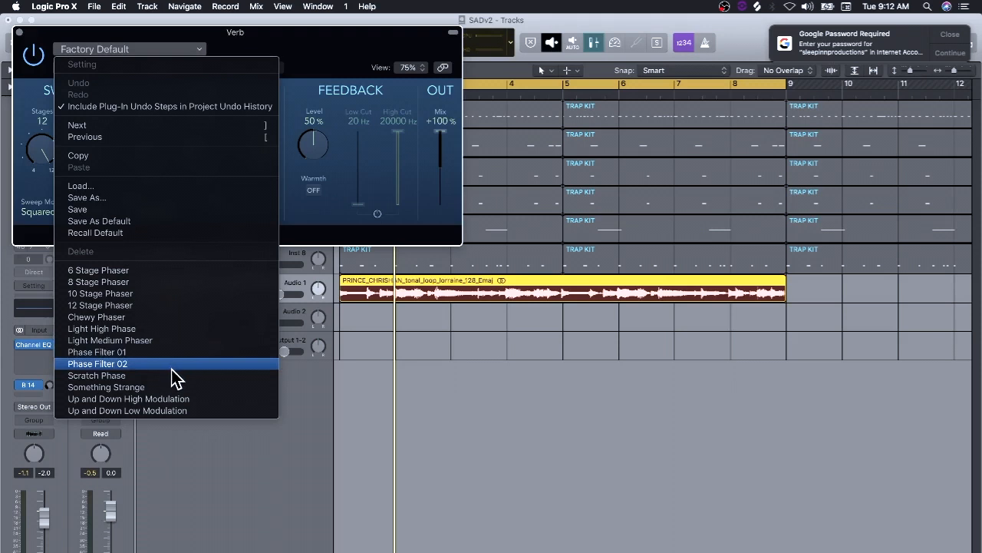
pyautogui.click(161, 388)
# Step: Audition the phased reverb during playback, setting the Phaser feedback level to 29% and varying the loop's Bus 14 send
pyautogui.press('space')
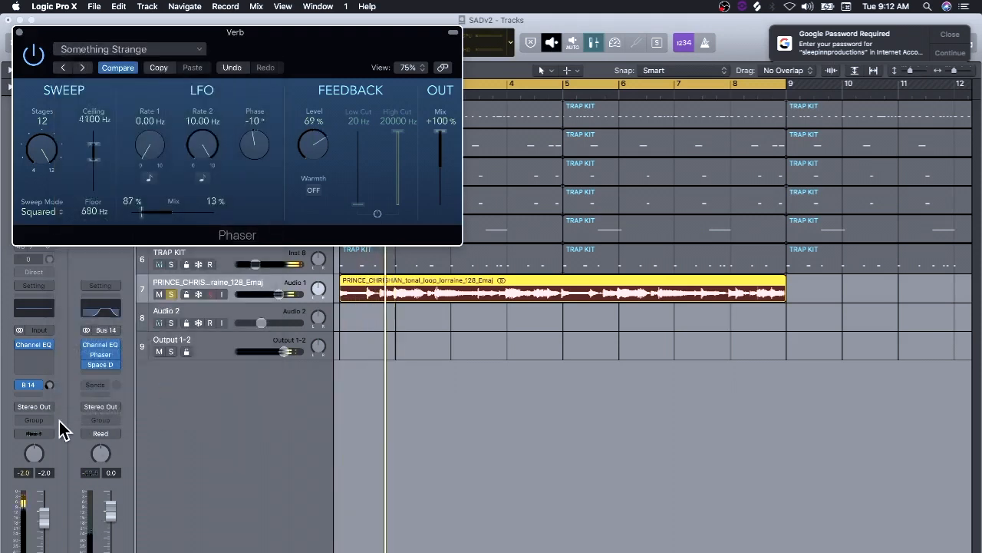
pyautogui.moveTo(49, 385); pyautogui.dragTo(51, 354)
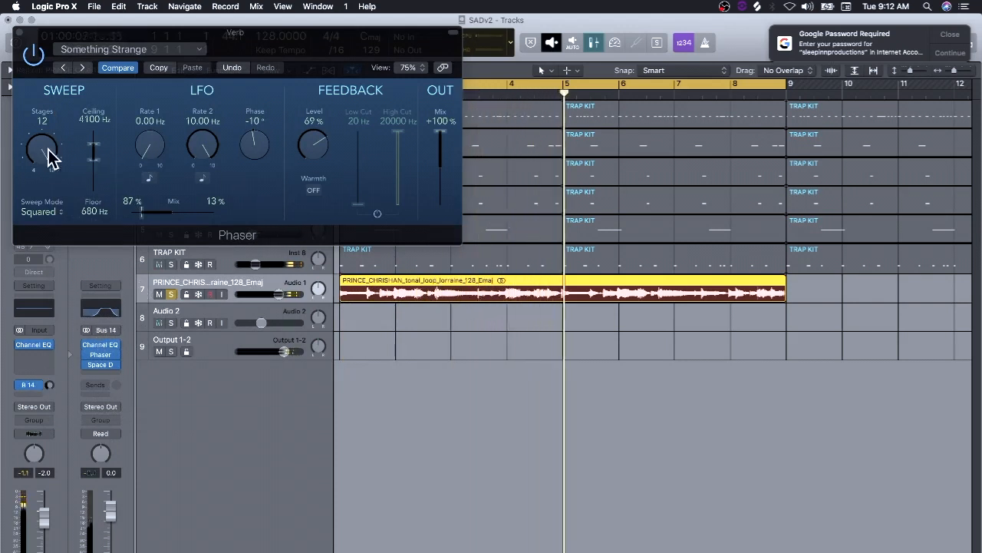
pyautogui.moveTo(313, 142); pyautogui.dragTo(302, 198)
pyautogui.moveTo(50, 385); pyautogui.dragTo(56, 350)
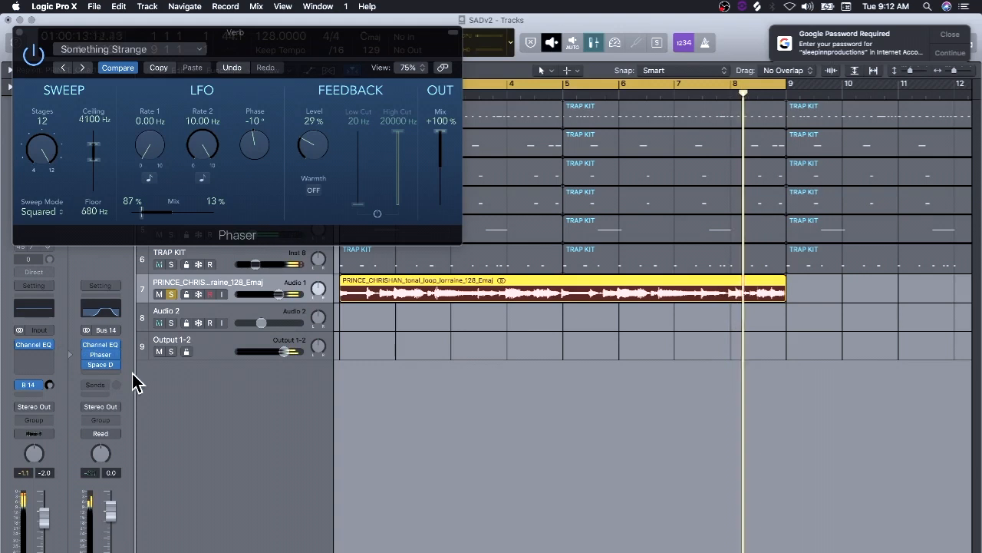
pyautogui.moveTo(49, 391); pyautogui.dragTo(49, 414)
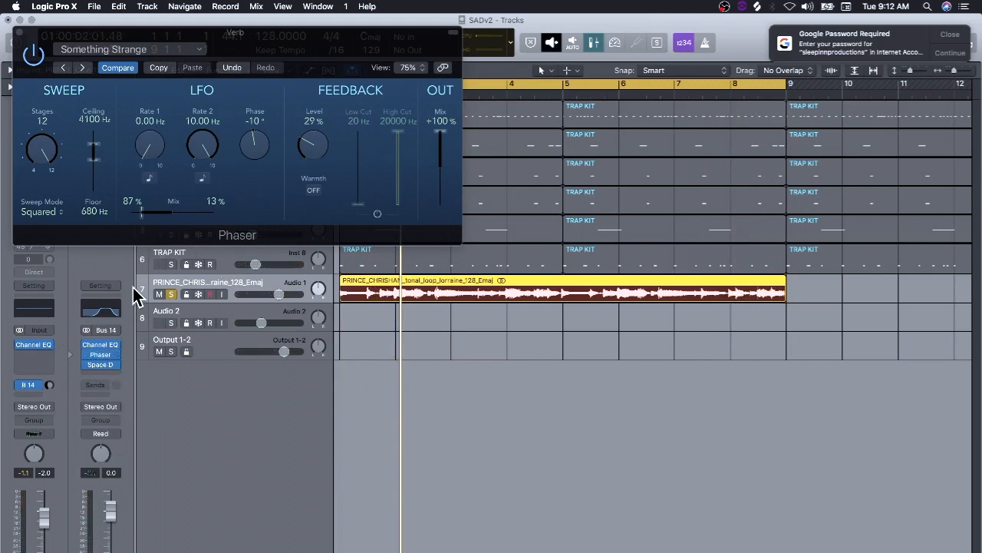
# Step: Remove the Phaser from the Verb aux
pyautogui.click(115, 355)
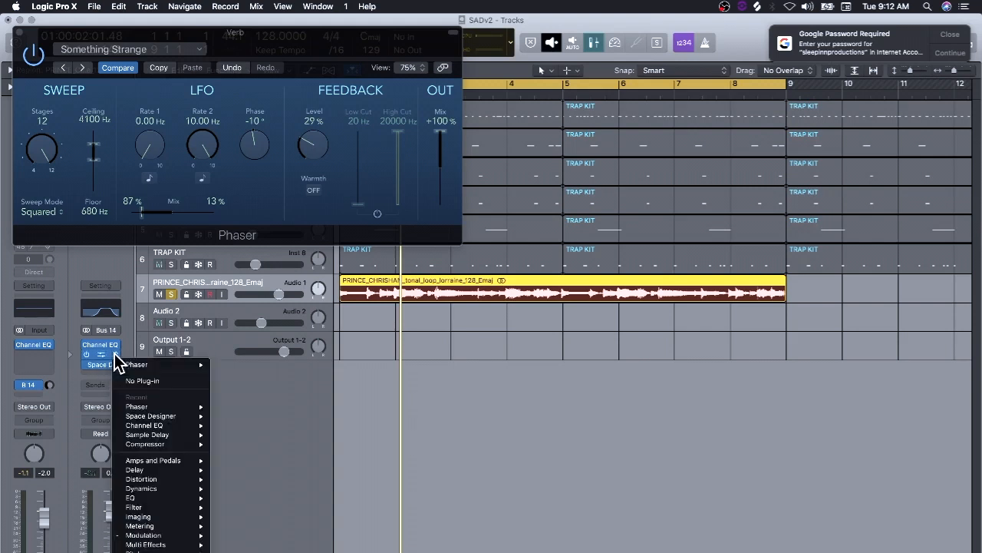
pyautogui.click(132, 379)
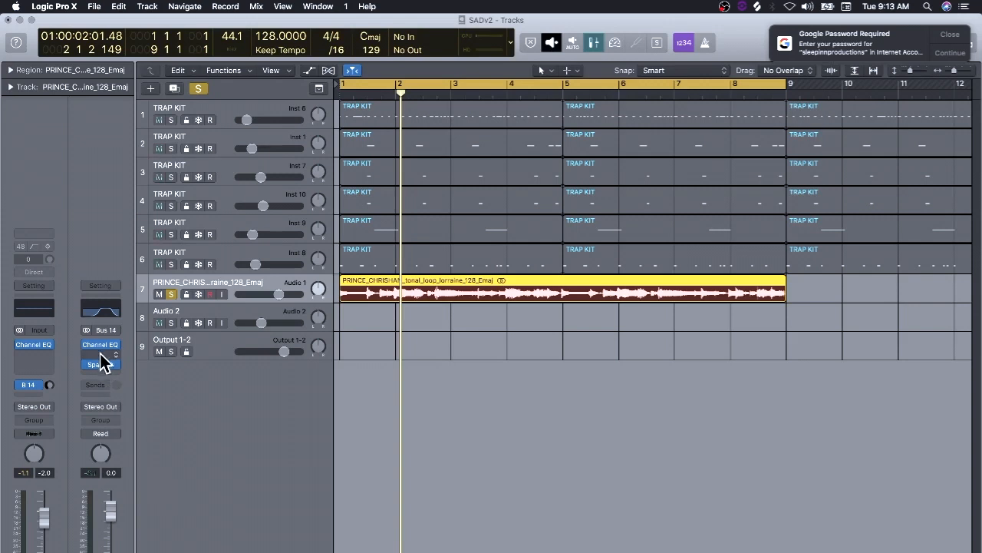
# Step: Insert a stereo Sample Delay on the tonal loop track and switch its delay unit to ms
pyautogui.click(42, 356)
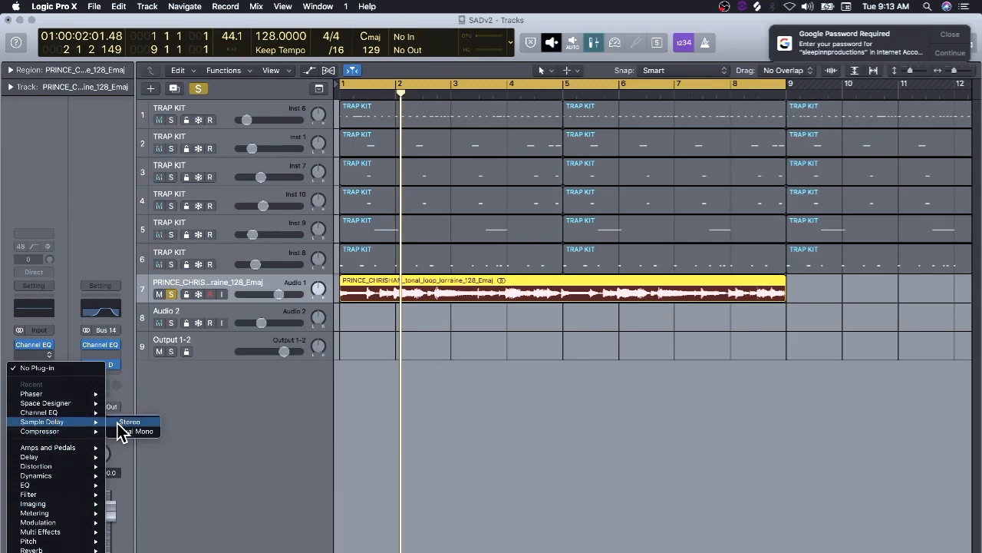
pyautogui.click(117, 422)
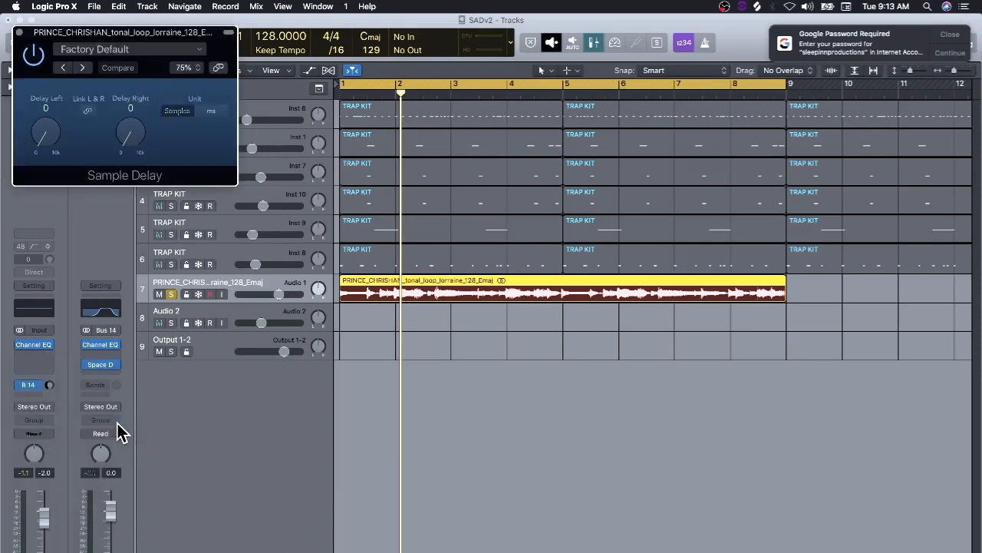
pyautogui.click(215, 113)
# Step: Audition different right-channel delays on the loop track during playback and reset the right delay to 0.0 ms
pyautogui.moveTo(132, 141); pyautogui.dragTo(125, 102)
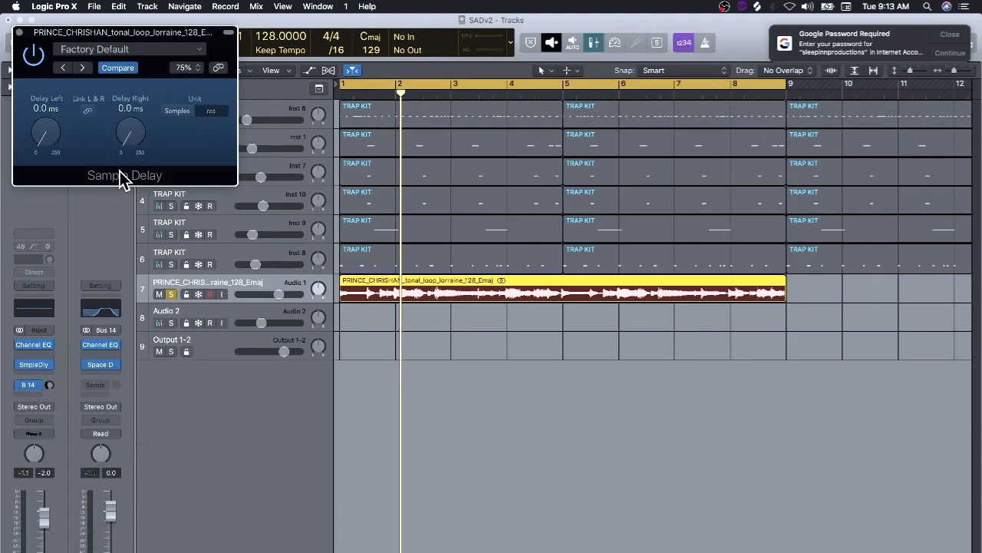
pyautogui.press('space')
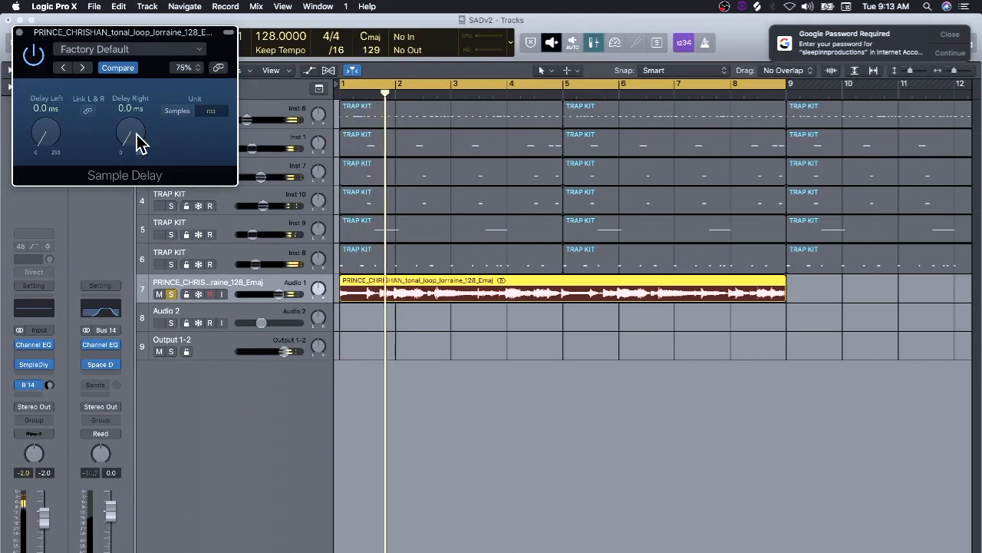
pyautogui.moveTo(138, 143); pyautogui.dragTo(103, 6)
pyautogui.keyDown('alt'); pyautogui.click(132, 136); pyautogui.keyUp('alt')
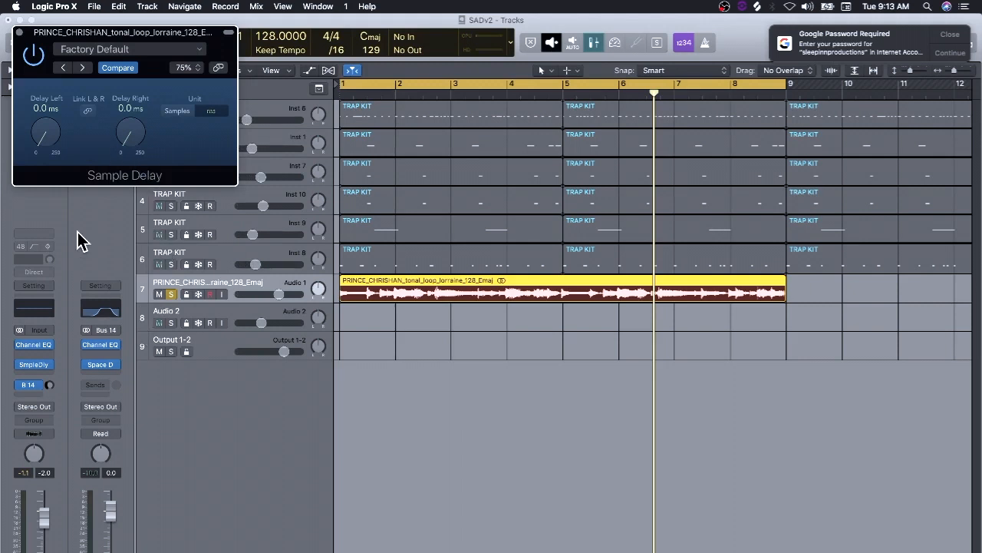
# Step: Move the Sample Delay from the loop track to the Verb aux between Channel EQ and Space Designer, and open it there
pyautogui.click(19, 33)
pyautogui.moveTo(34, 365); pyautogui.dragTo(99, 361)
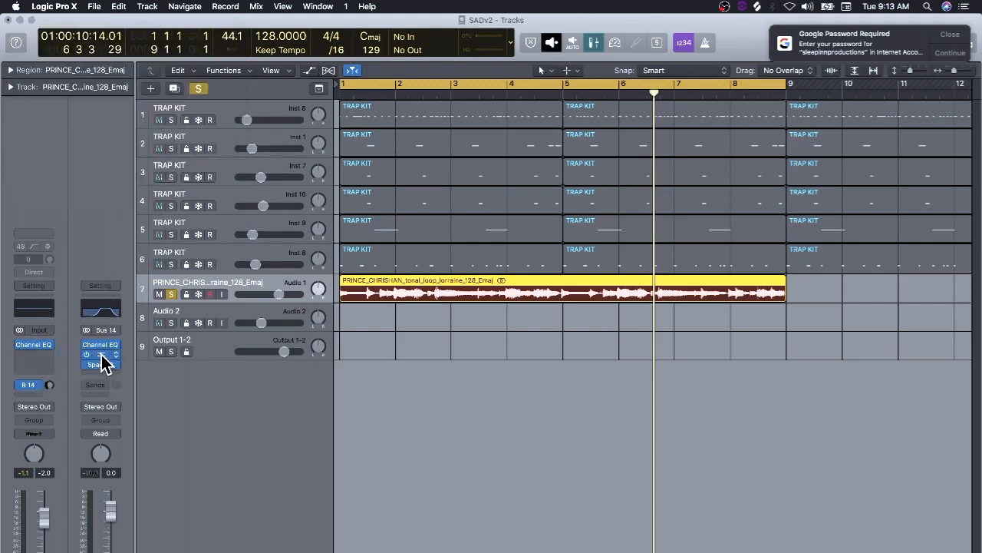
pyautogui.click(102, 363)
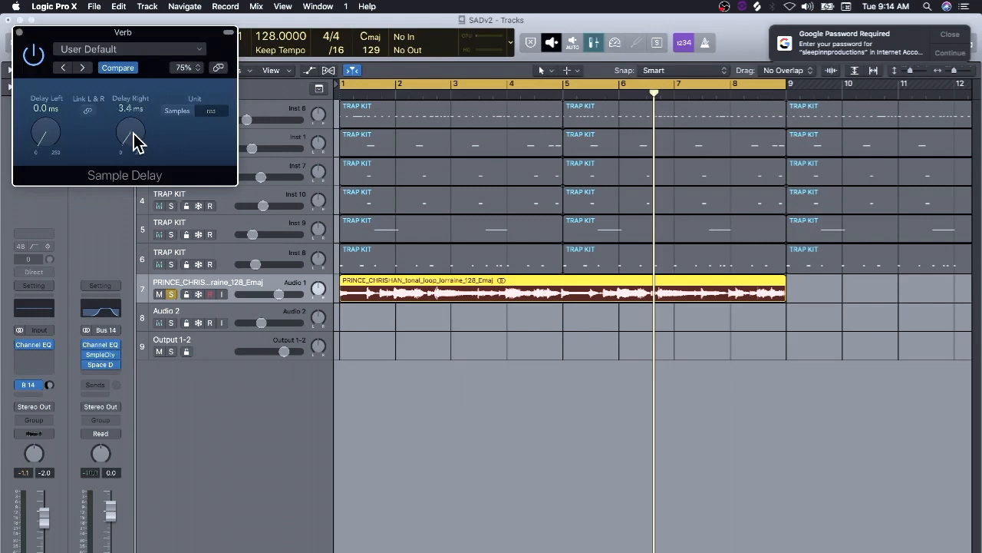
# Step: Audition the Verb Sample Delay with right delays of 18.9 ms and 64.7 ms while adjusting the loop's Bus 14 send
pyautogui.moveTo(134, 143); pyautogui.dragTo(137, 135)
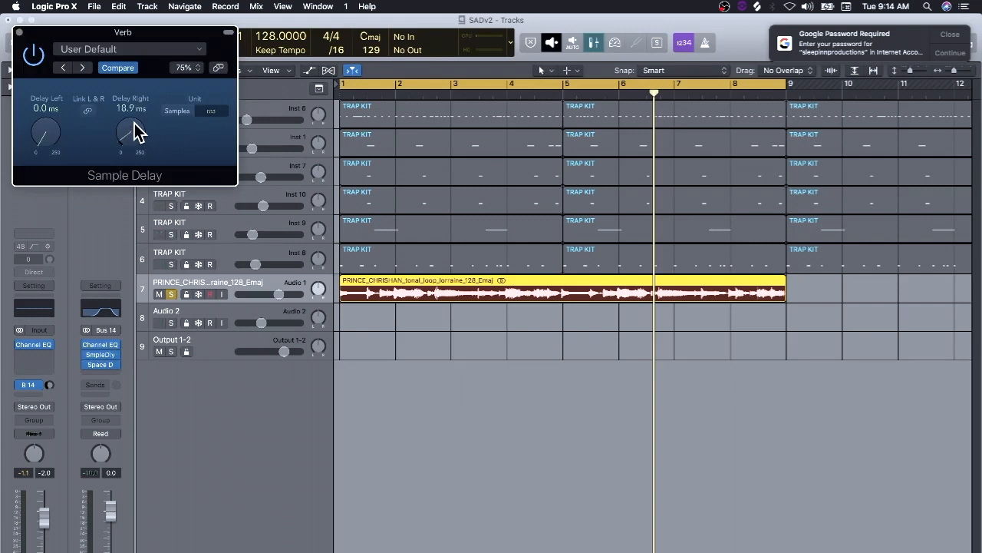
pyautogui.press('space')
pyautogui.moveTo(49, 385); pyautogui.dragTo(51, 348)
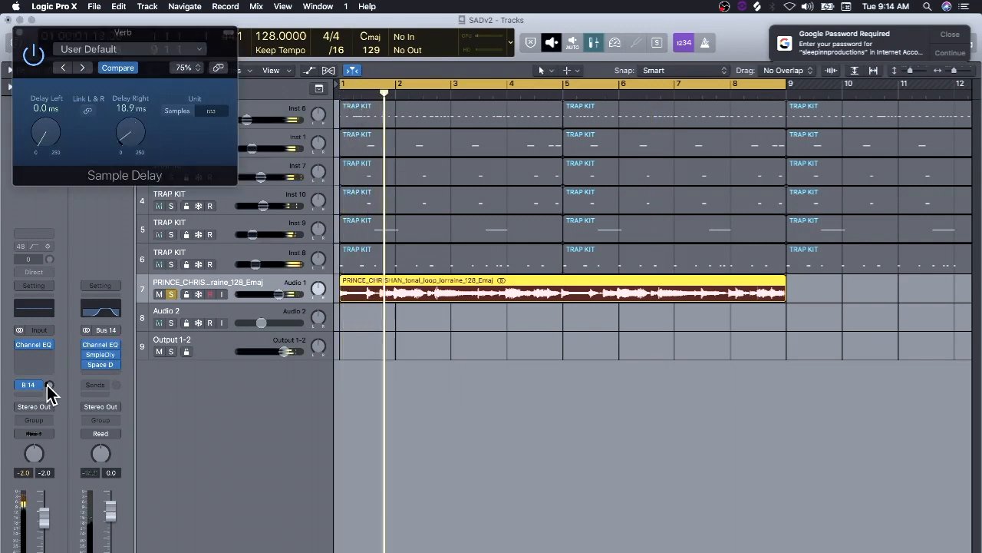
pyautogui.moveTo(135, 136); pyautogui.dragTo(136, 101)
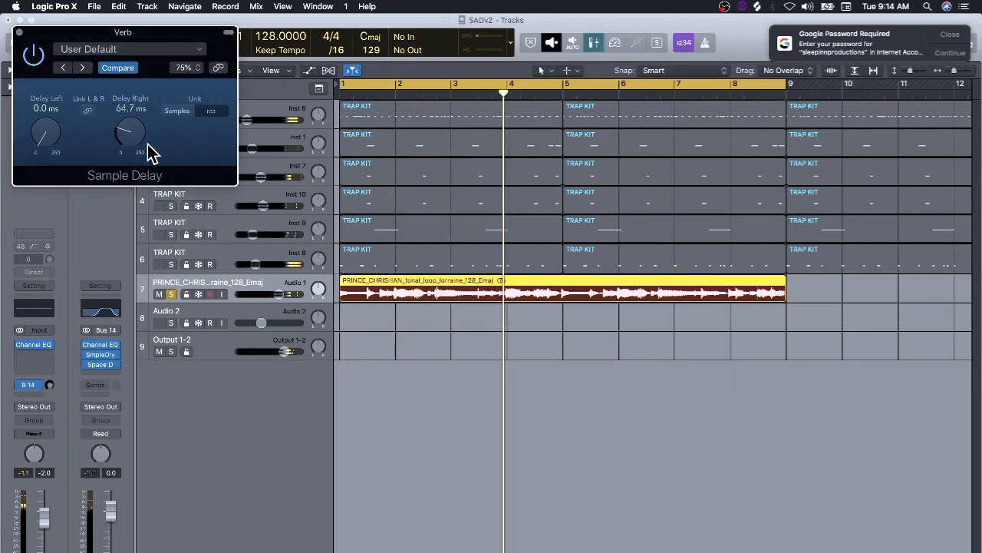
# Step: Set Space Designer's length to 1.25 s and its predelay to 1/32, and close both open plug-in windows
pyautogui.click(100, 365)
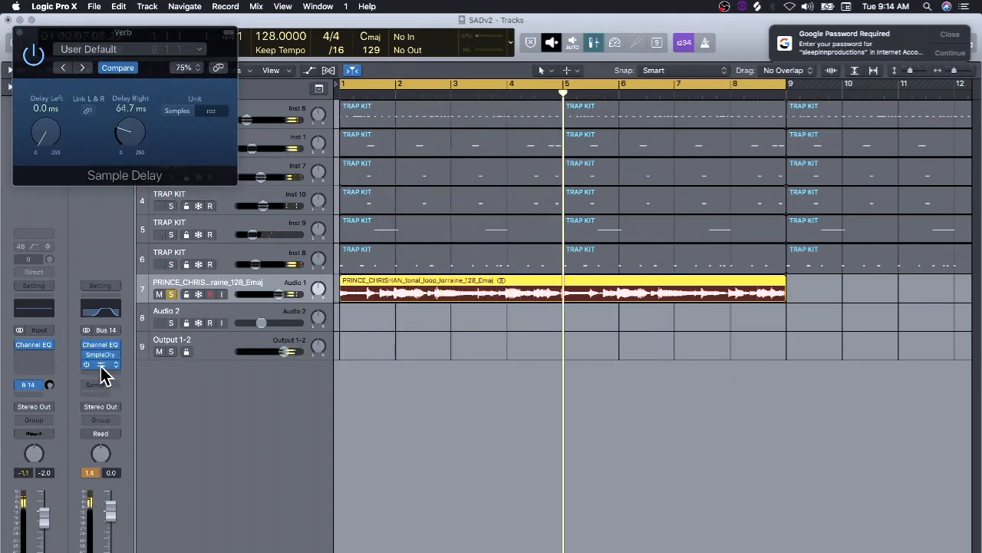
pyautogui.click(98, 363)
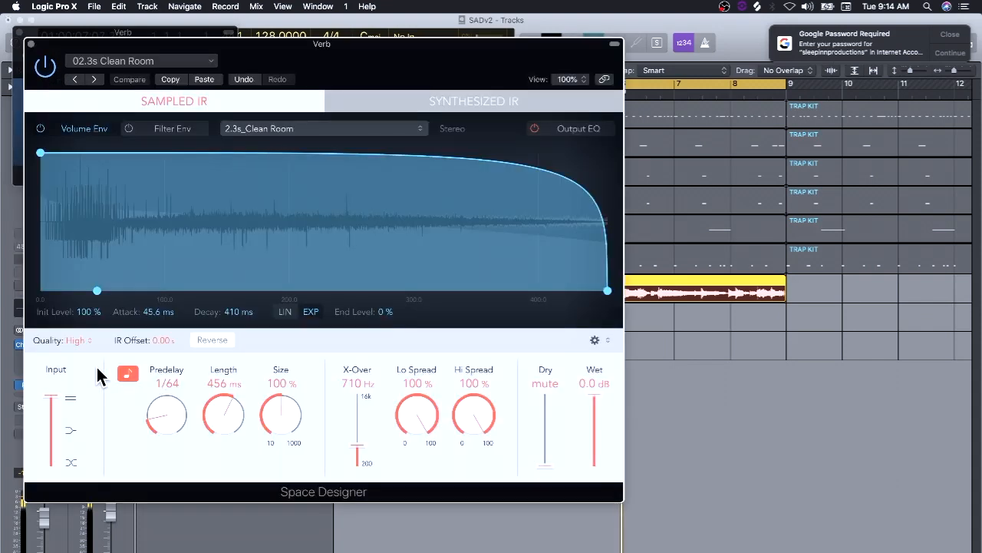
pyautogui.moveTo(223, 419); pyautogui.dragTo(219, 383)
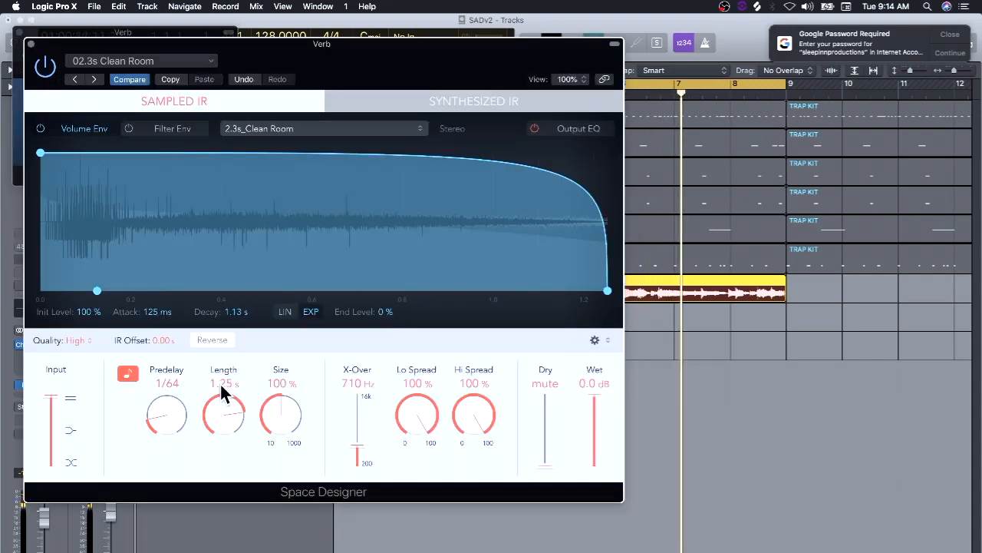
pyautogui.moveTo(155, 381)
pyautogui.mouseDown()
pyautogui.moveTo(158, 419)
pyautogui.moveTo(158, 388)
pyautogui.mouseUp()
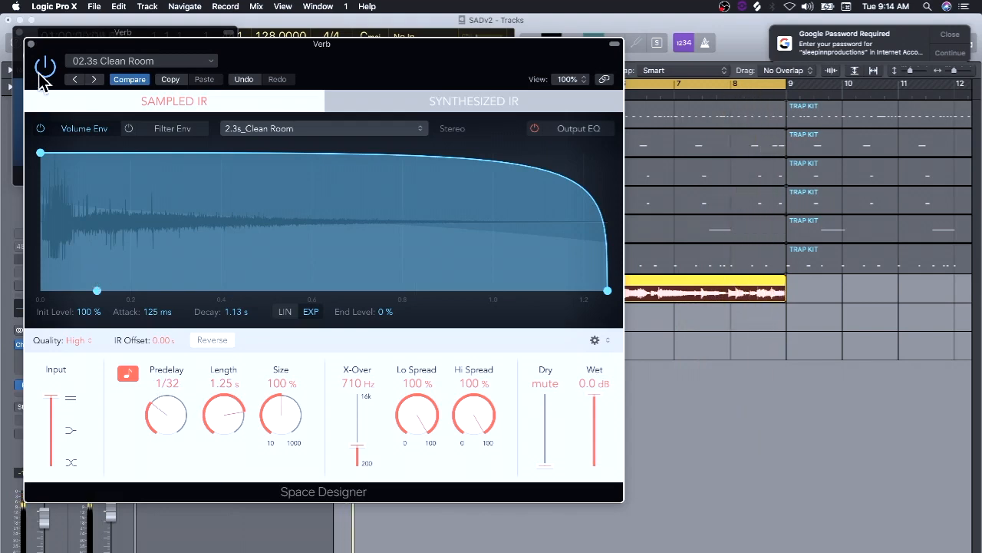
pyautogui.click(31, 46)
pyautogui.click(18, 38)
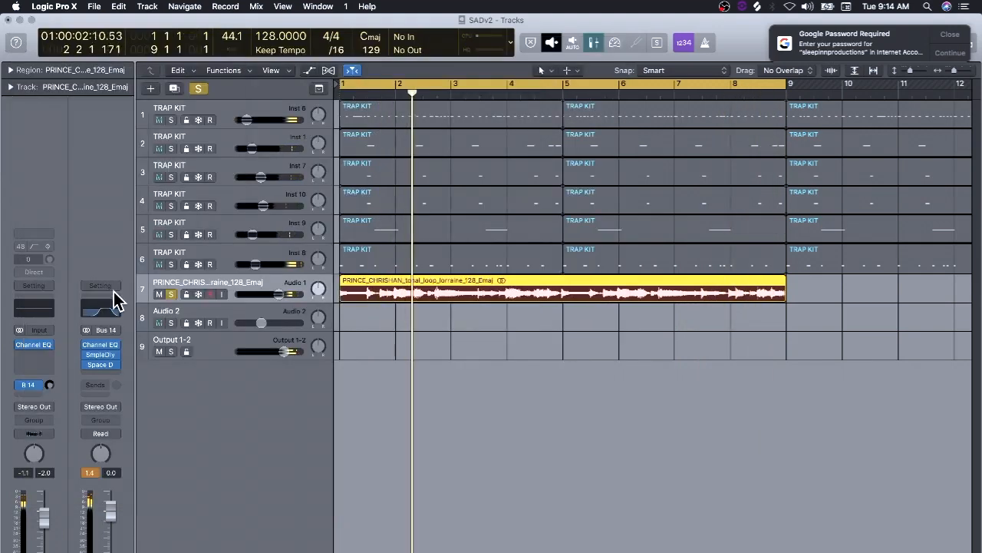
# Step: Compare the reverb with the Verb Sample Delay bypassed and active, and set its right delay to 11.8 ms
pyautogui.click(100, 360)
pyautogui.click(94, 362)
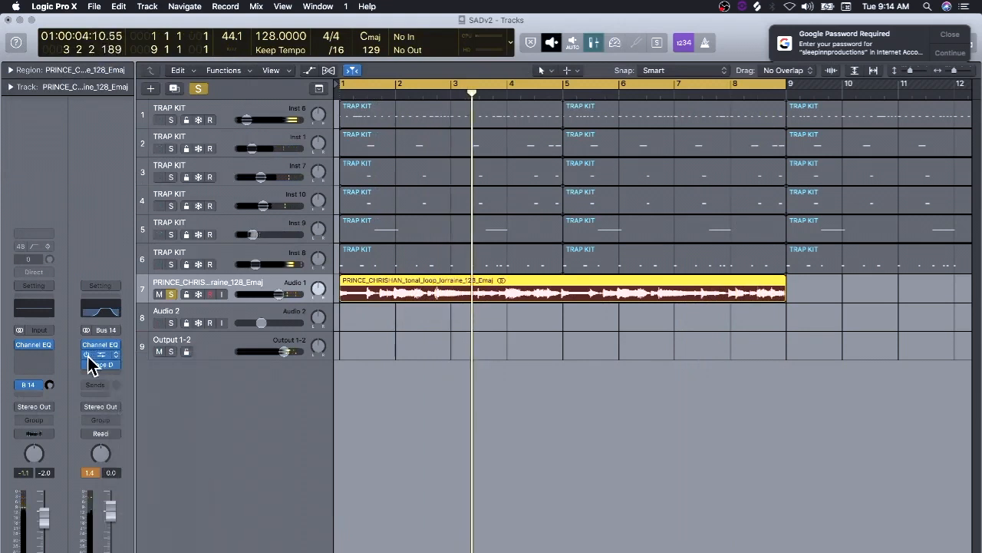
pyautogui.click(96, 355)
pyautogui.moveTo(145, 131); pyautogui.dragTo(135, 161)
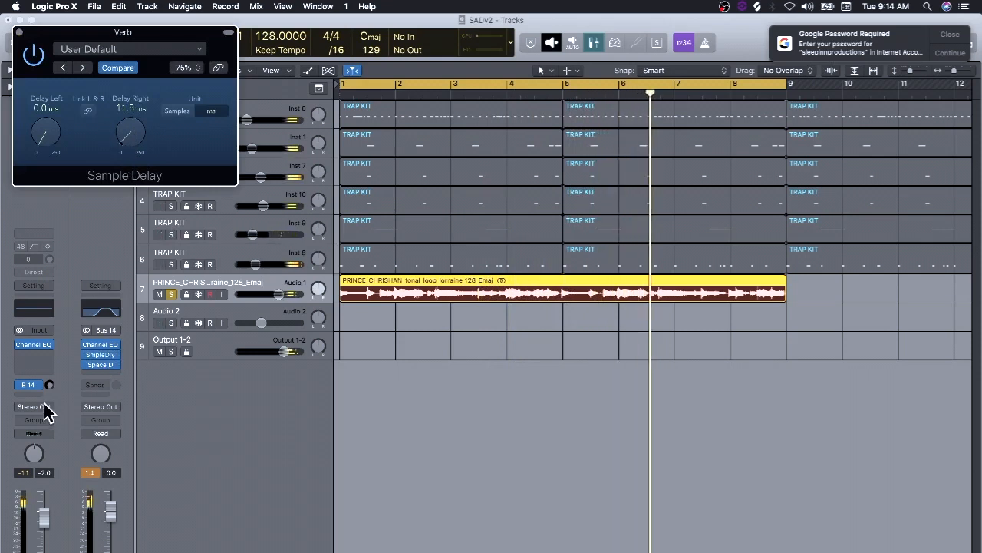
# Step: Readjust the loop's Bus 14 send level and close the Sample Delay
pyautogui.moveTo(49, 387); pyautogui.dragTo(43, 444)
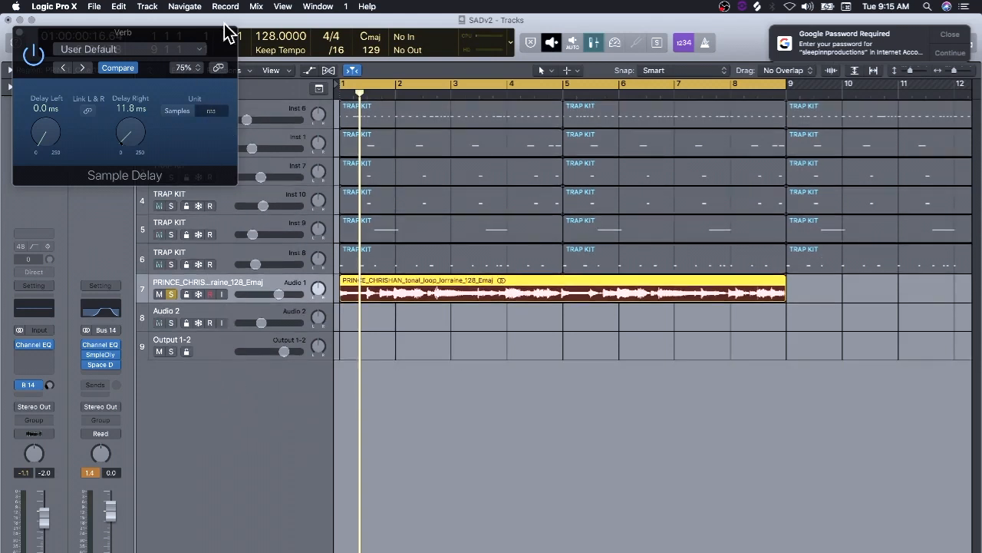
pyautogui.click(20, 33)
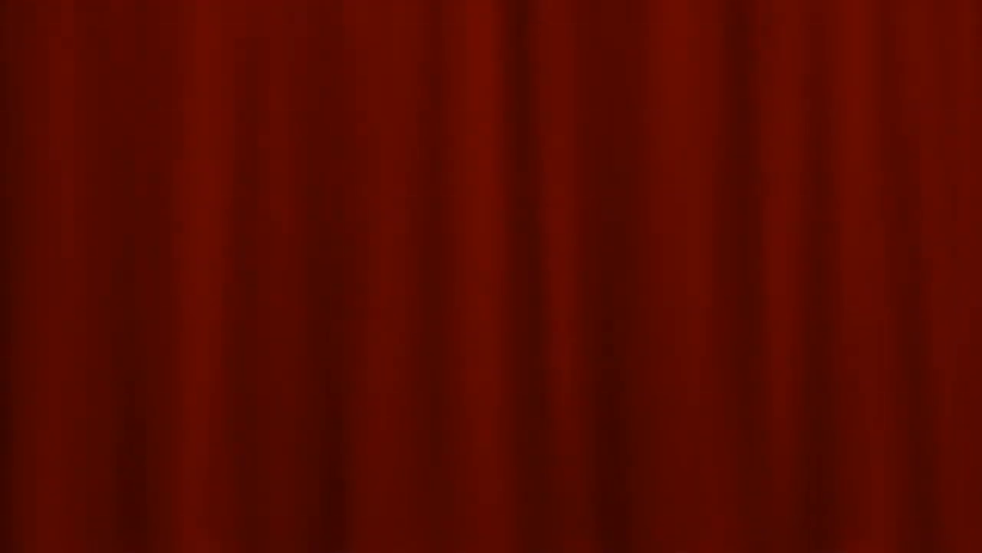